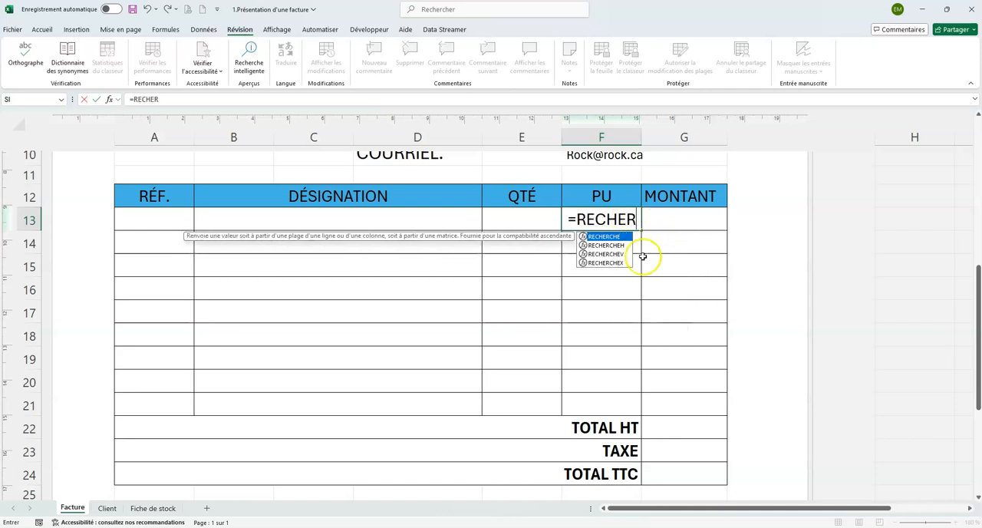
# Complete the unit price lookup in F13 as =RECHERCHEX(A13;'Fiche de stock'!A:A;'Fiche de stock'!E:E)
pyautogui.doubleClick(605, 262)
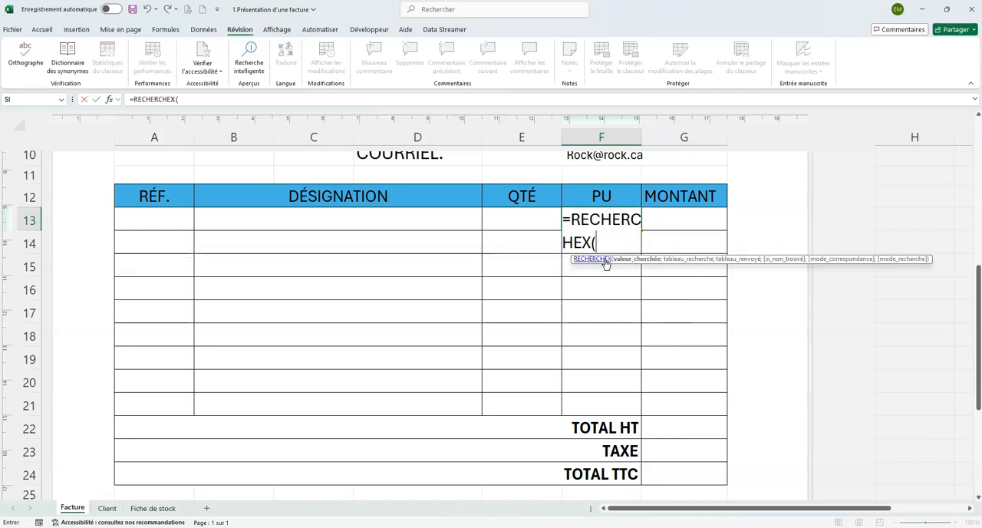
pyautogui.click(153, 216)
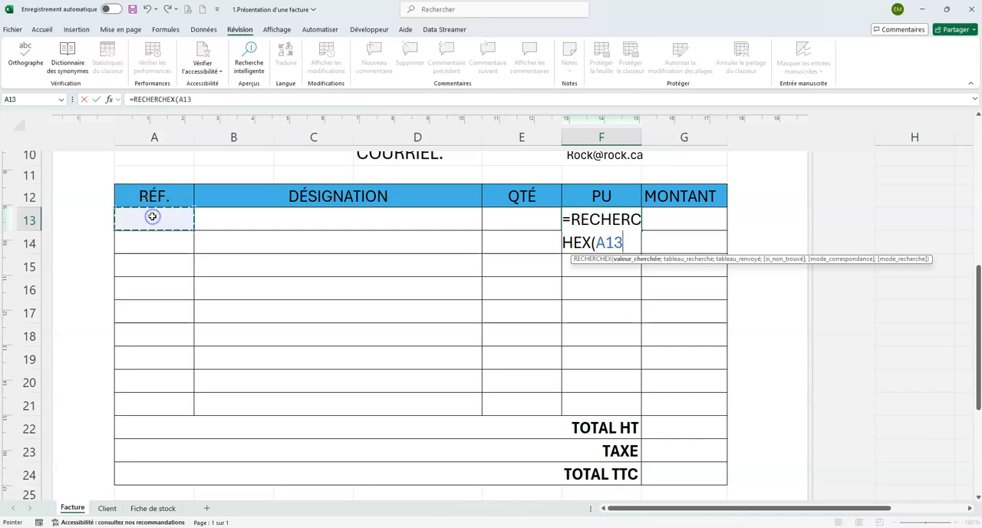
pyautogui.write(';')
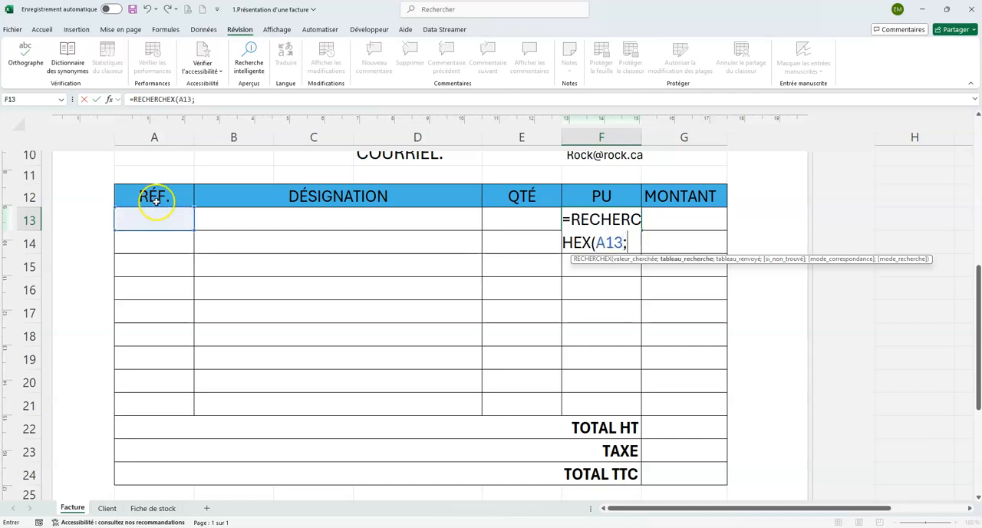
pyautogui.click(153, 508)
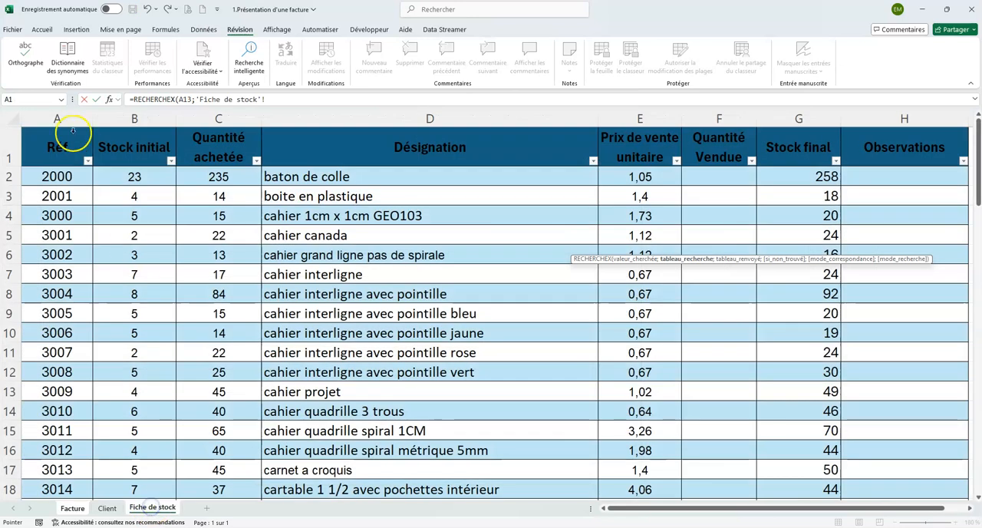
pyautogui.click(56, 117)
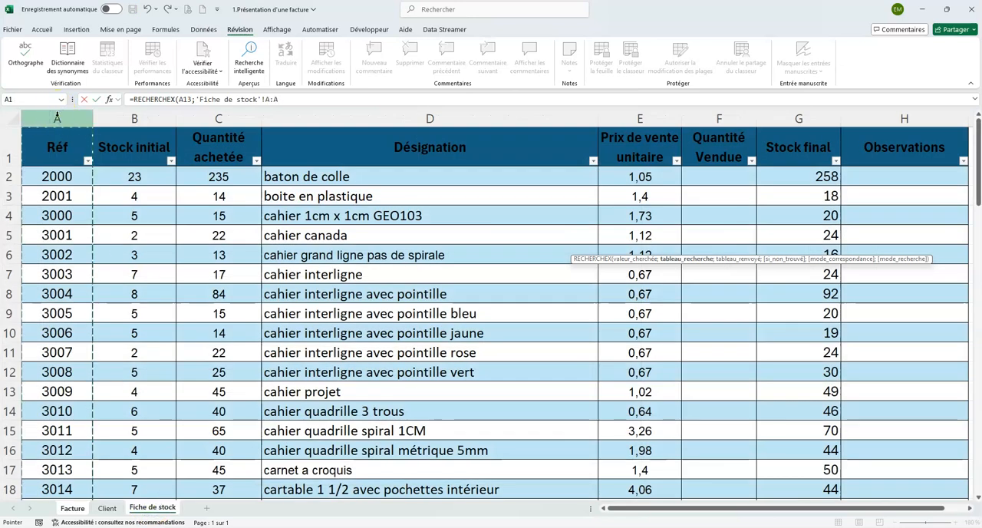
pyautogui.write(';')
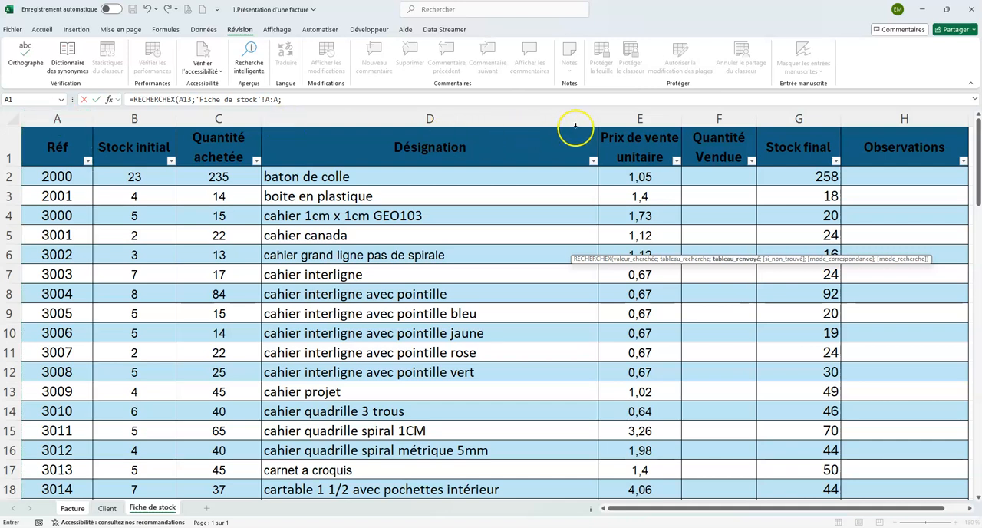
pyautogui.click(639, 117)
pyautogui.click(639, 117)
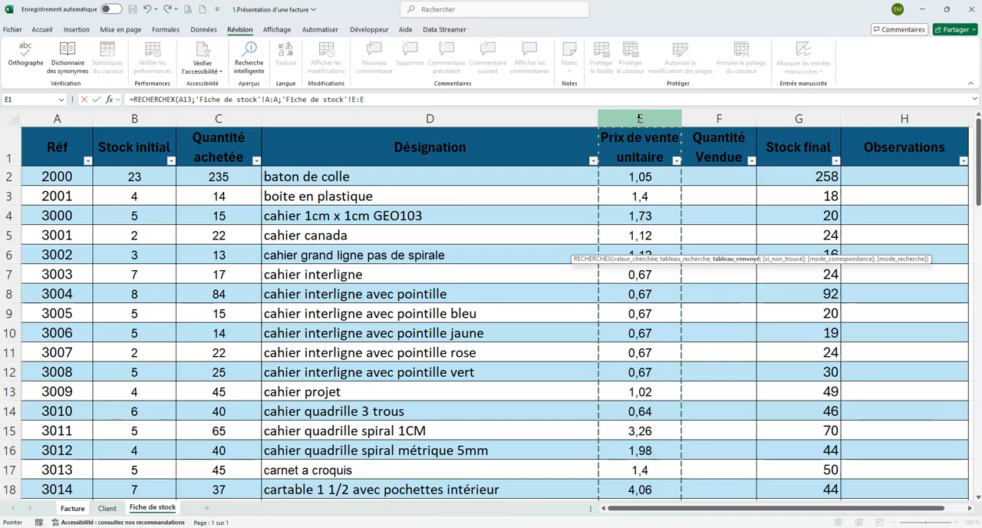
pyautogui.write(')')
pyautogui.press('Return')
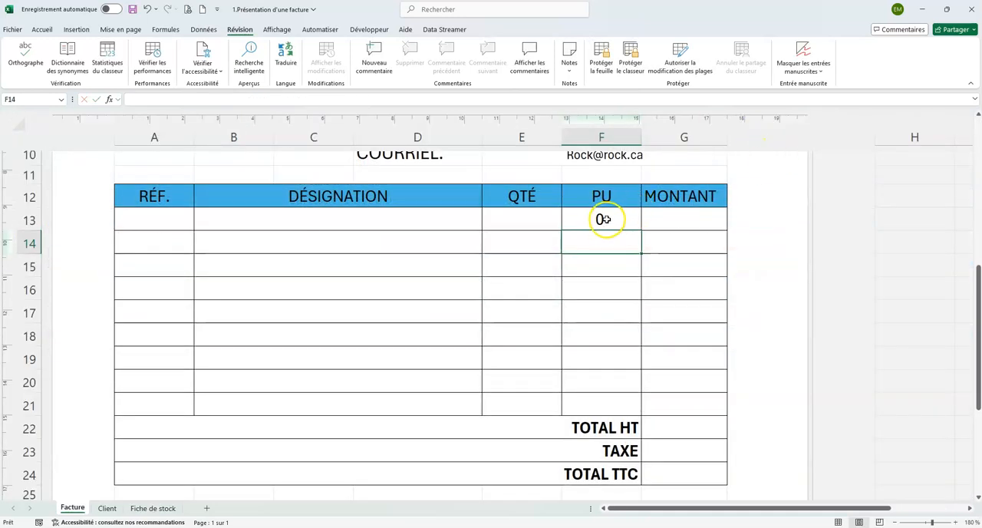
# Enter reference 2000 in A13 of the invoice and check its unit price against the Fiche de stock sheet
pyautogui.click(165, 218)
pyautogui.write('2000')
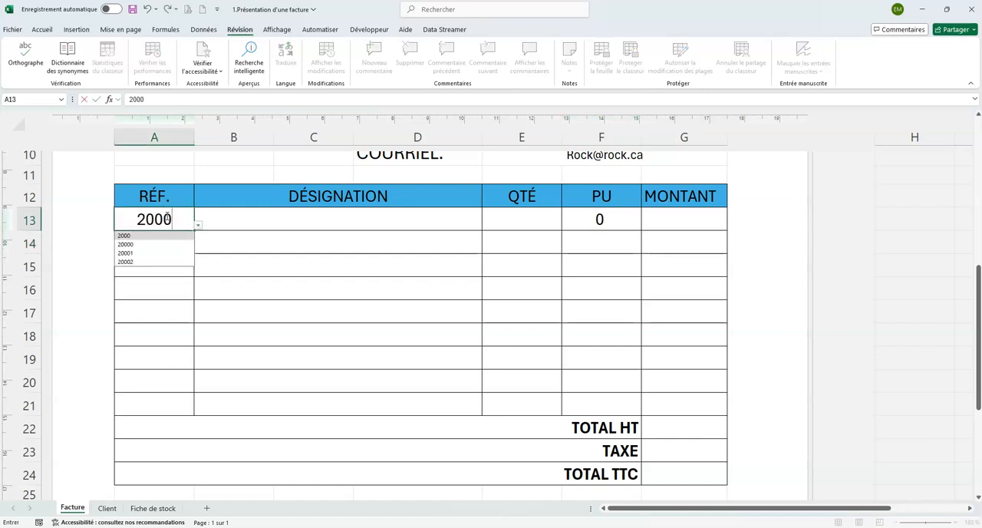
pyautogui.press('Return')
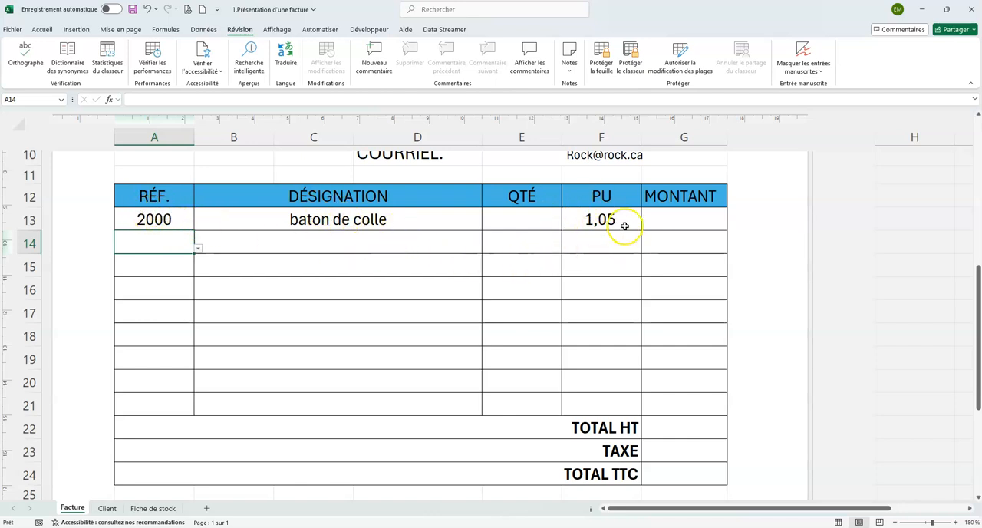
pyautogui.click(151, 507)
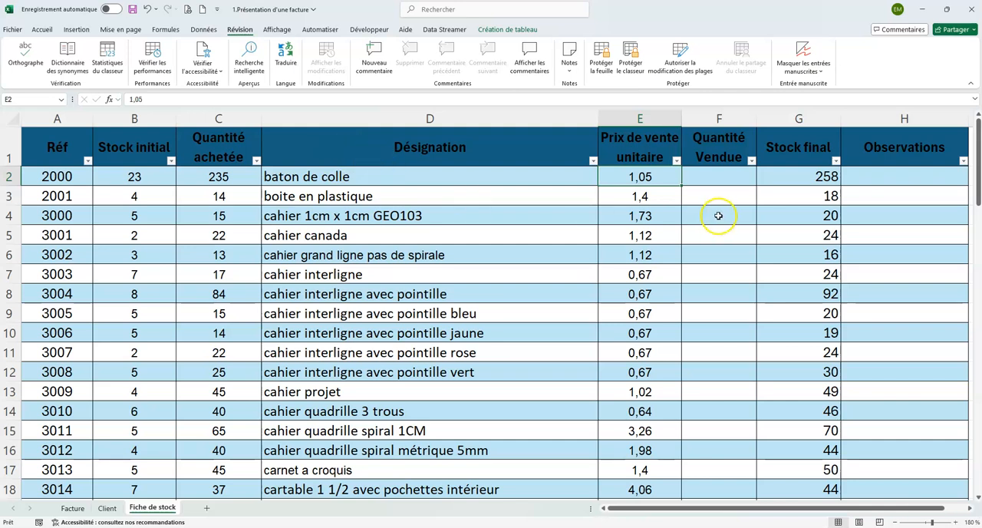
pyautogui.click(72, 508)
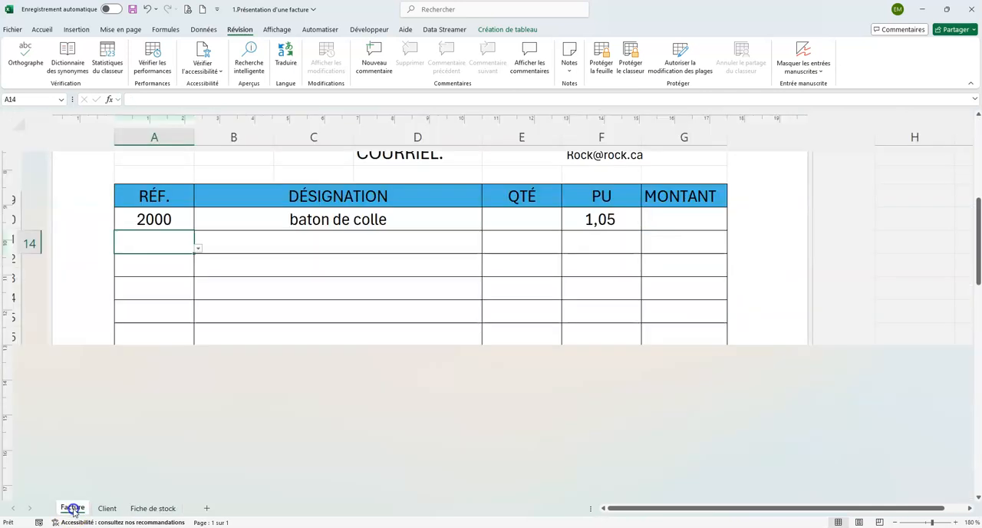
# Wrap the lookup in F13 in a blank-reference test: =SI(A13="";"";RECHERCHEX(A13;'Fiche de stock'!A:A;'Fiche de stock'!E:E))
pyautogui.click(598, 219)
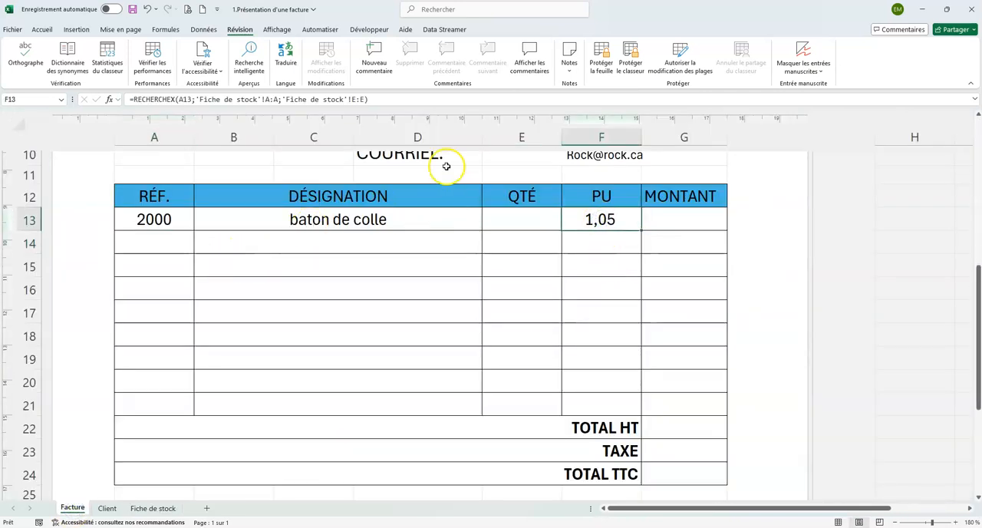
pyautogui.click(368, 99)
pyautogui.moveTo(368, 99); pyautogui.dragTo(153, 94)
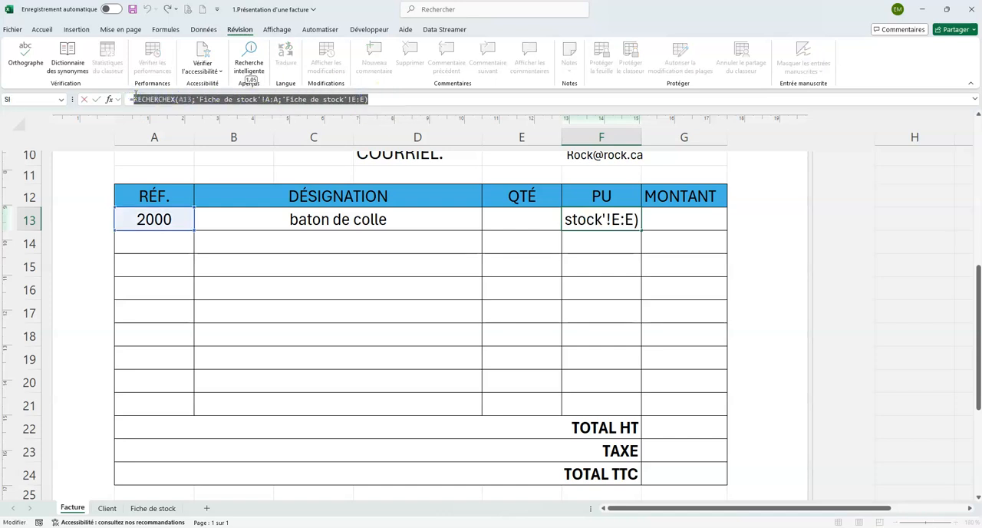
pyautogui.press('BackSpace')
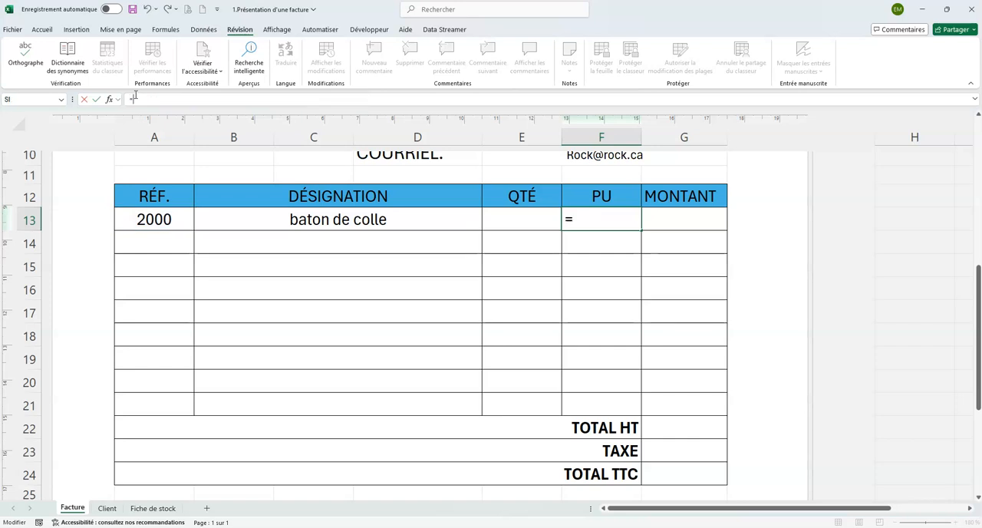
pyautogui.write('SI')
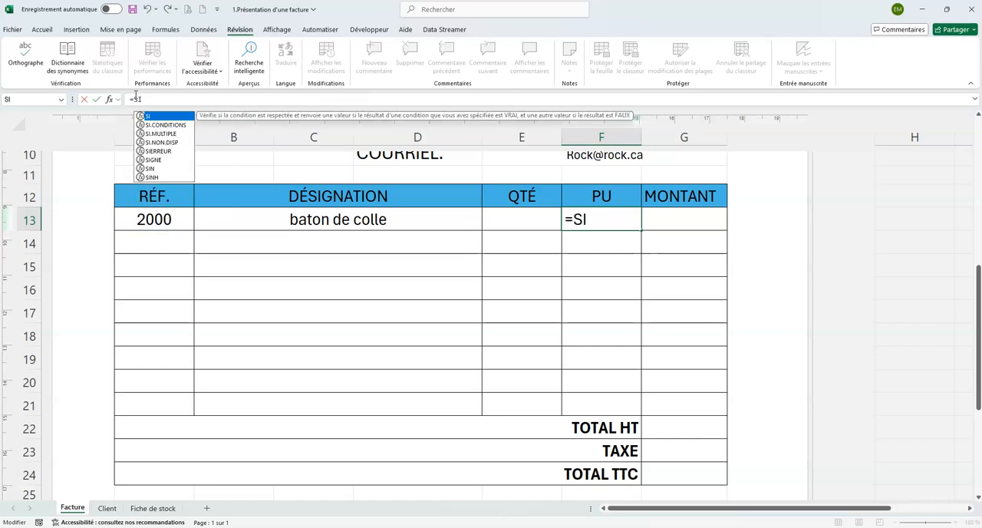
pyautogui.write('(')
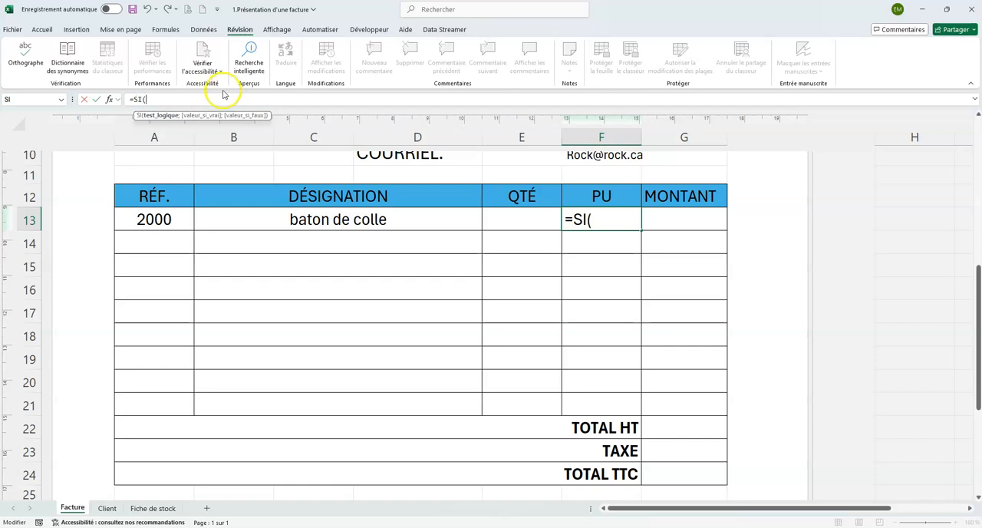
pyautogui.click(153, 220)
pyautogui.write('=')
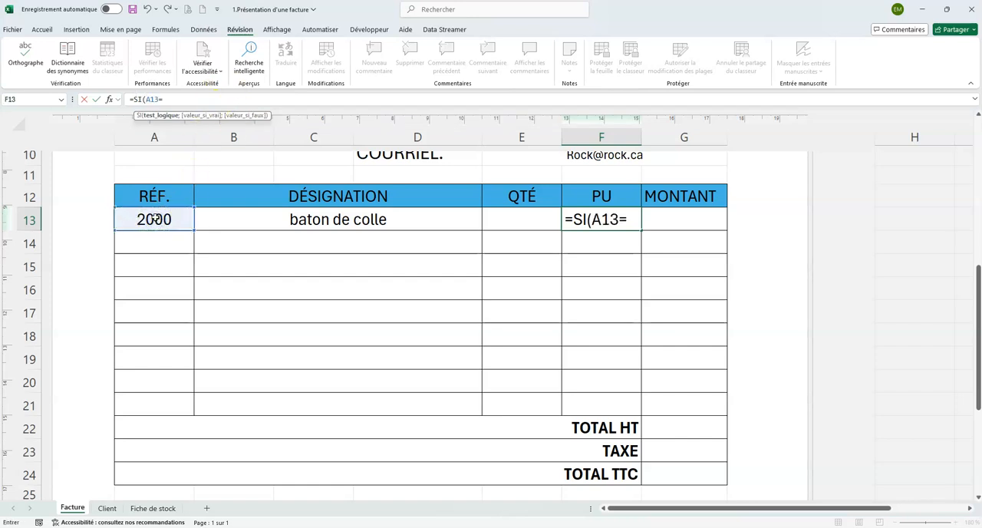
pyautogui.write('"";"";')
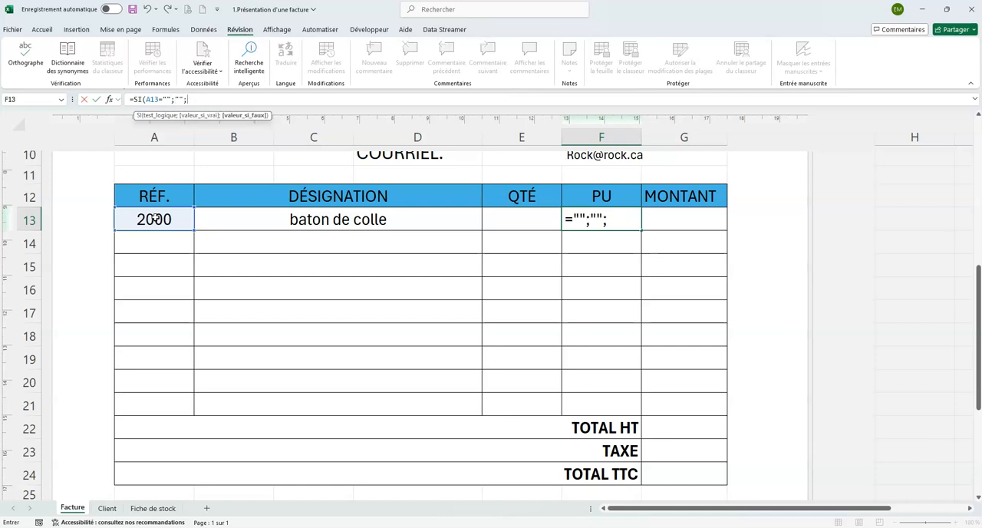
pyautogui.hotkey('ctrl', 'v')
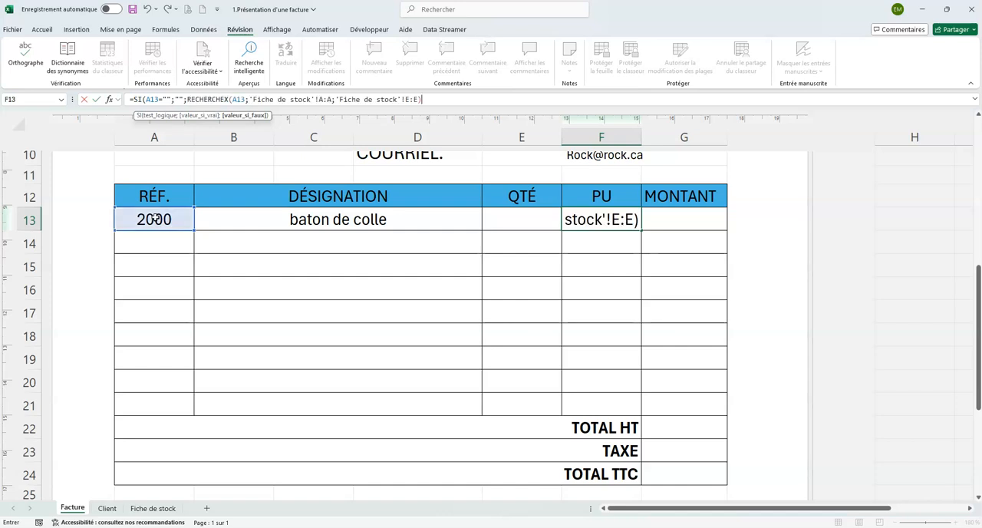
pyautogui.write(')')
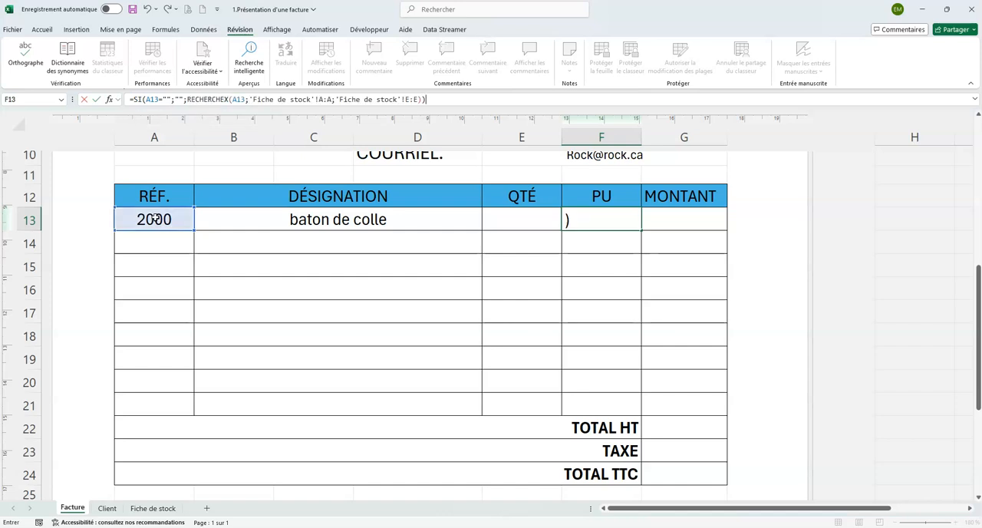
pyautogui.press('Return')
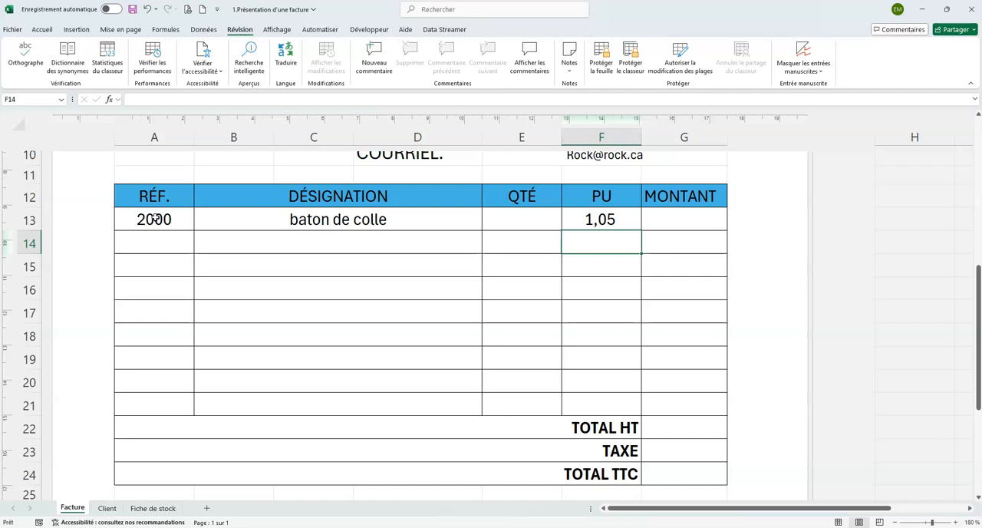
# Fill the unit price formula from F13 down to F21 and clear the reference in A13
pyautogui.click(618, 220)
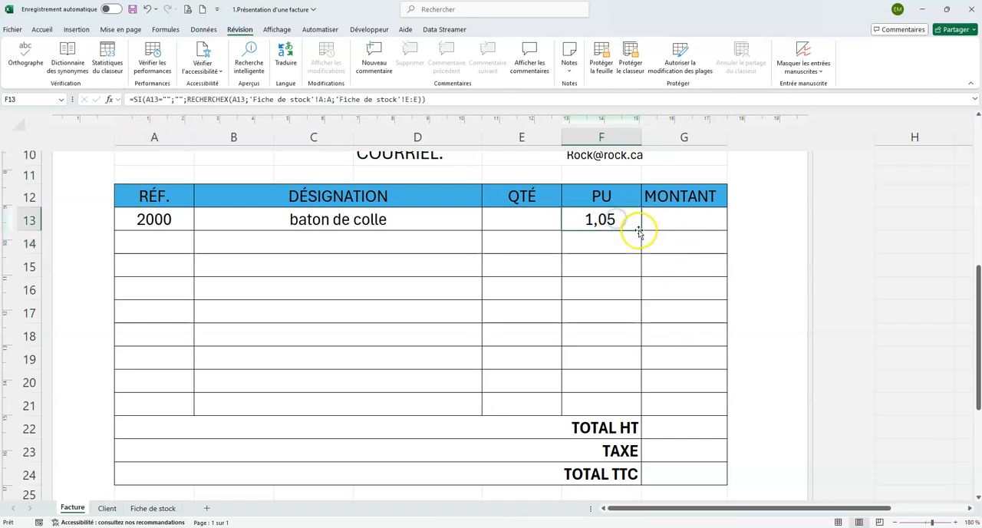
pyautogui.moveTo(636, 230); pyautogui.dragTo(627, 410)
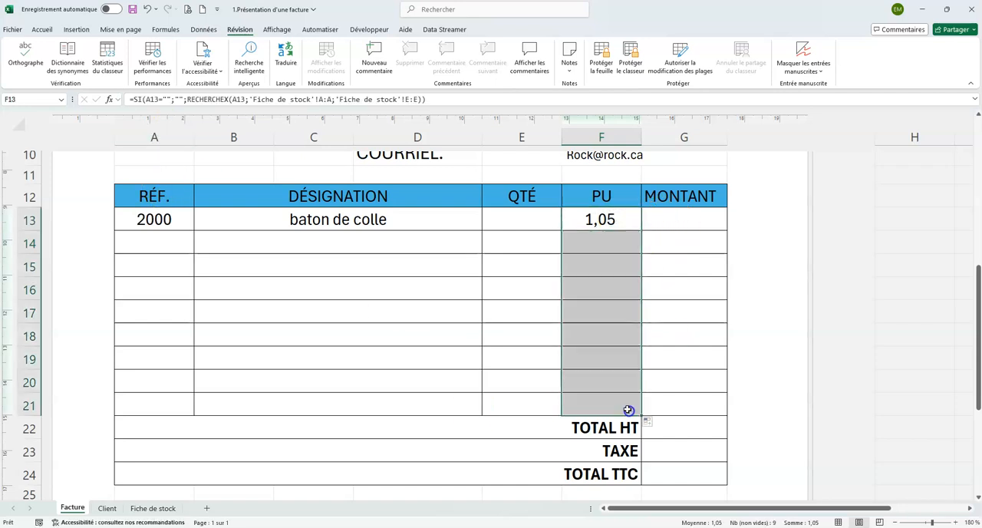
pyautogui.click(167, 221)
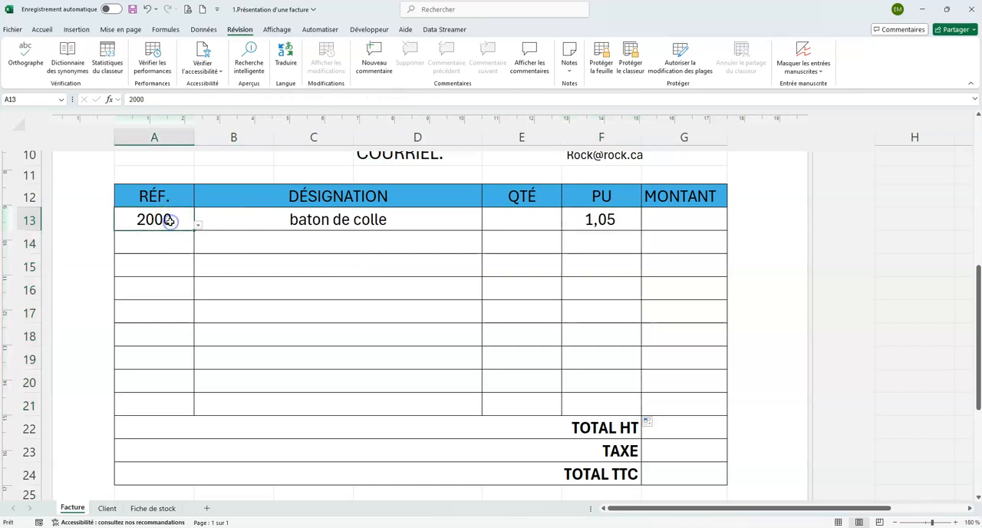
pyautogui.press('Delete')
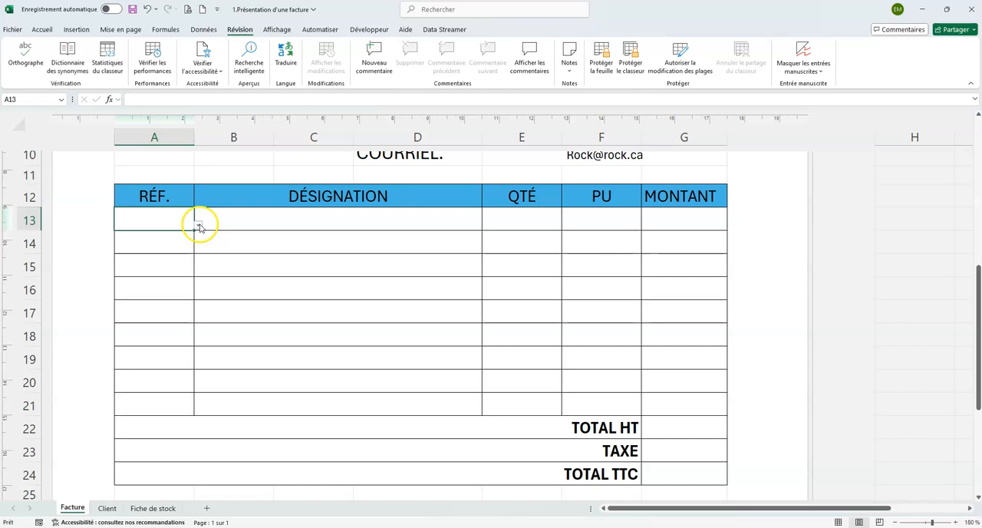
# Enter the references 2000, 19001, 18004 and 18002 in cells A13 to A16 of the invoice
pyautogui.write('2000')
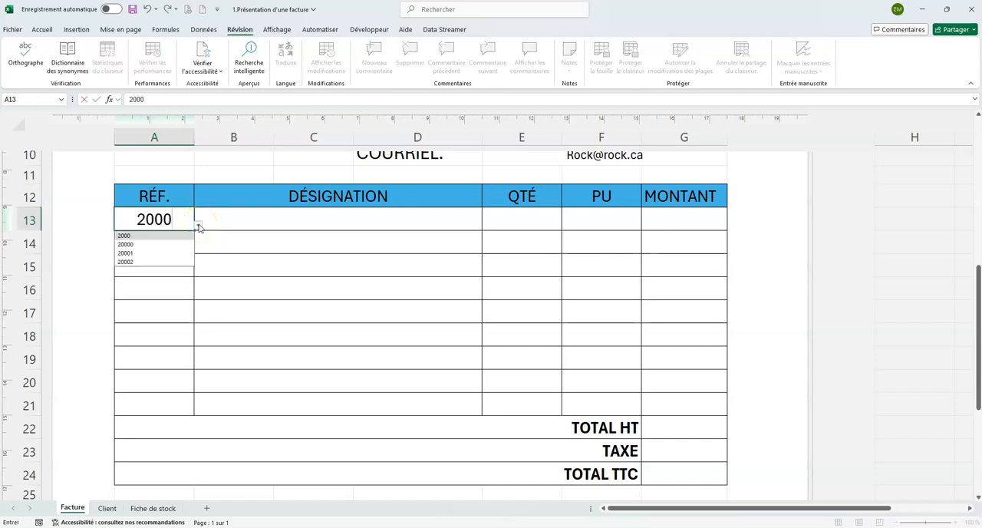
pyautogui.press('Return')
pyautogui.click(197, 247)
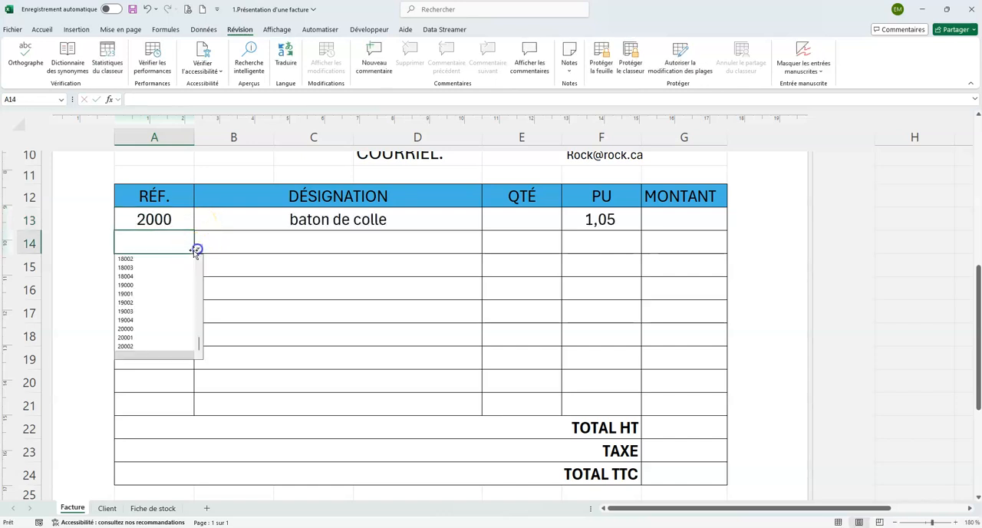
pyautogui.click(166, 289)
pyautogui.click(167, 273)
pyautogui.click(197, 272)
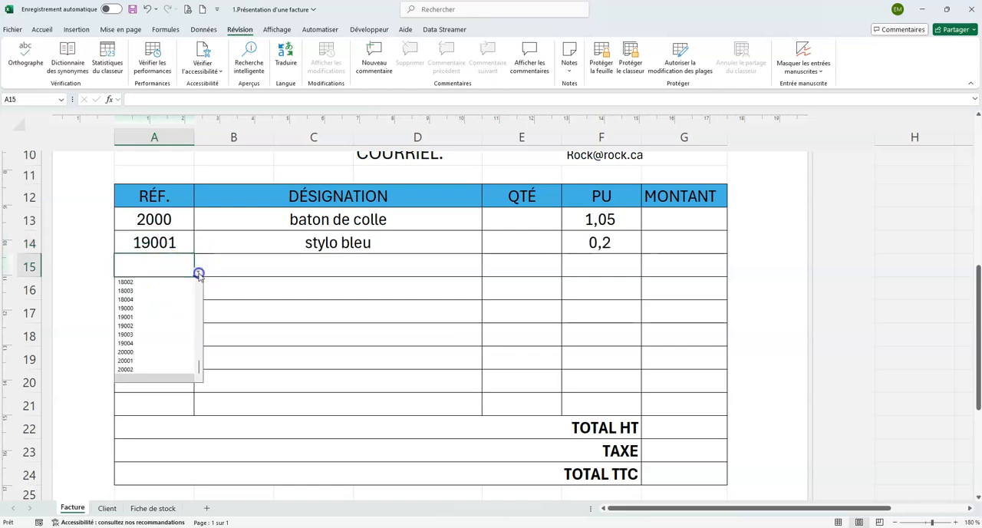
pyautogui.click(149, 298)
pyautogui.click(174, 287)
pyautogui.click(197, 294)
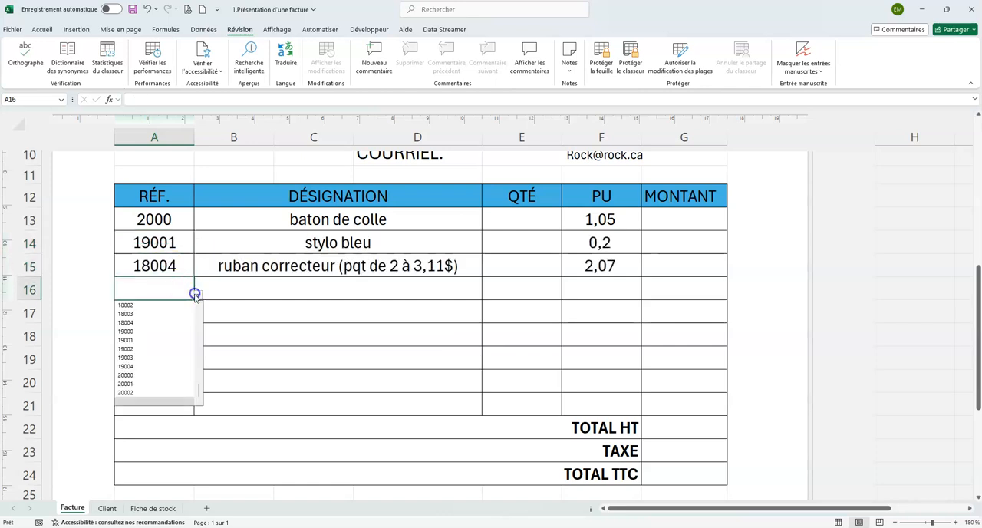
pyautogui.click(148, 306)
# Enter the references 3018 and 6001 in cells A17 and A18 of the invoice
pyautogui.click(158, 310)
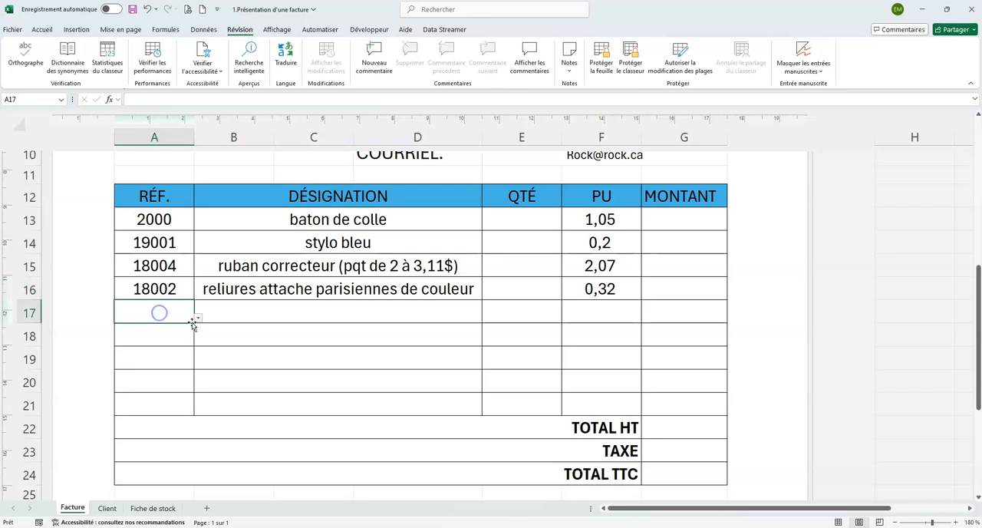
pyautogui.click(197, 317)
pyautogui.moveTo(197, 414); pyautogui.dragTo(203, 357)
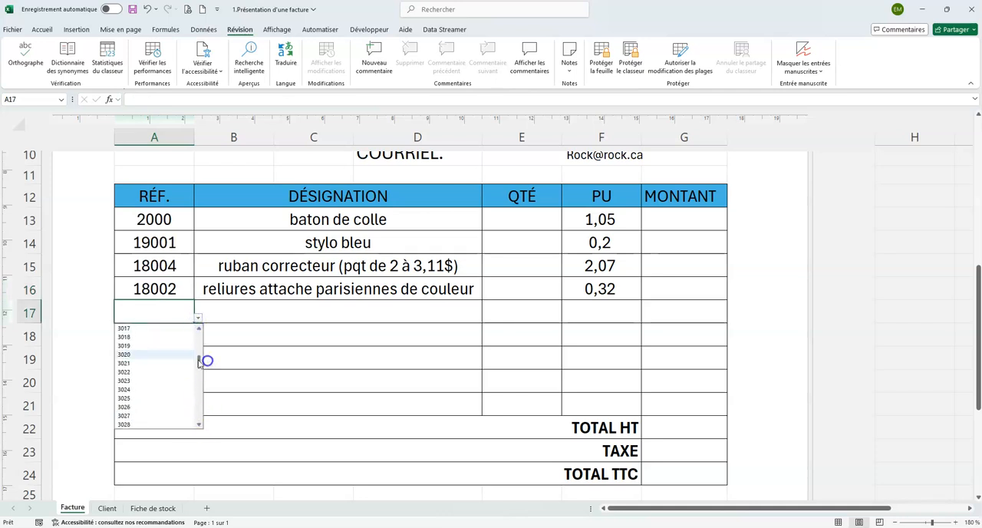
pyautogui.click(136, 337)
pyautogui.click(164, 335)
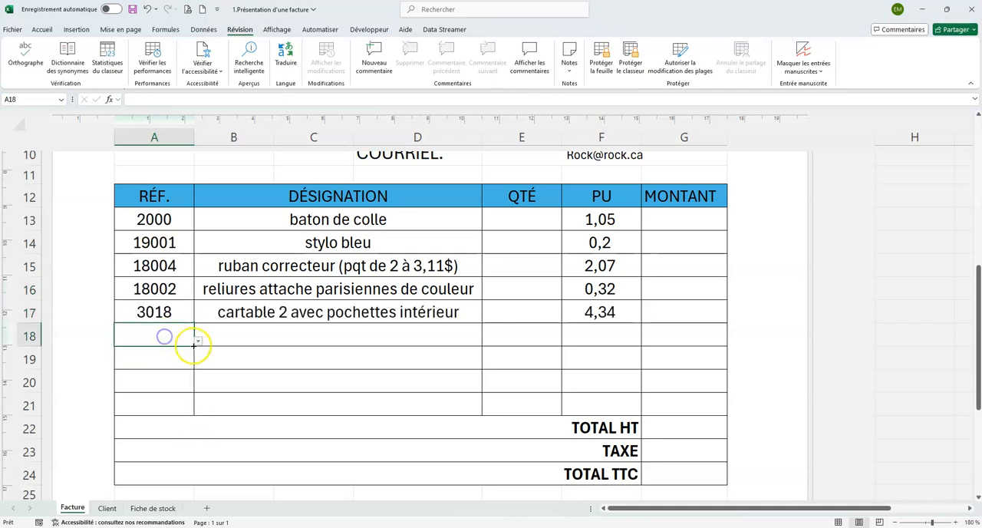
pyautogui.click(197, 340)
pyautogui.scroll(5, 177, 388)
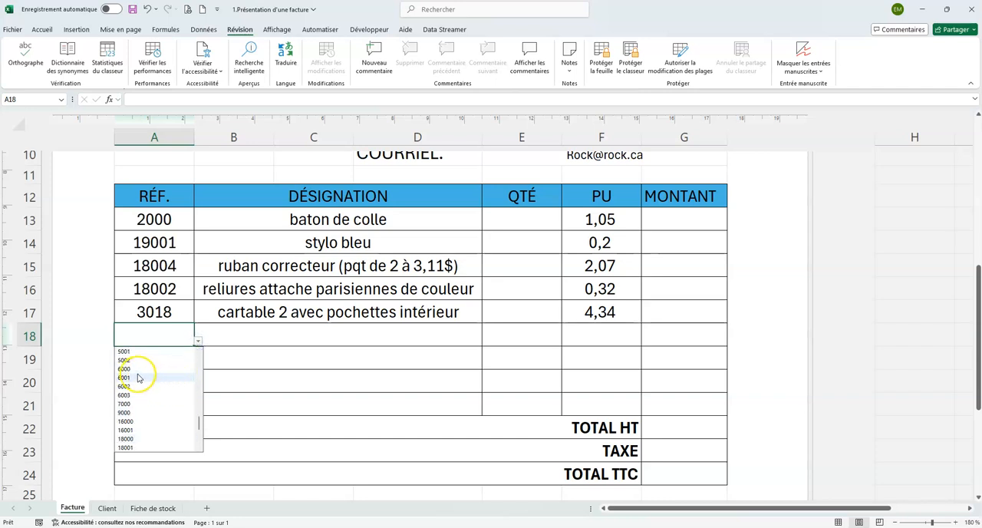
pyautogui.click(138, 375)
# Enter the references 9000 and 19003 in cells A19 and A20 of the invoice
pyautogui.click(172, 359)
pyautogui.click(197, 363)
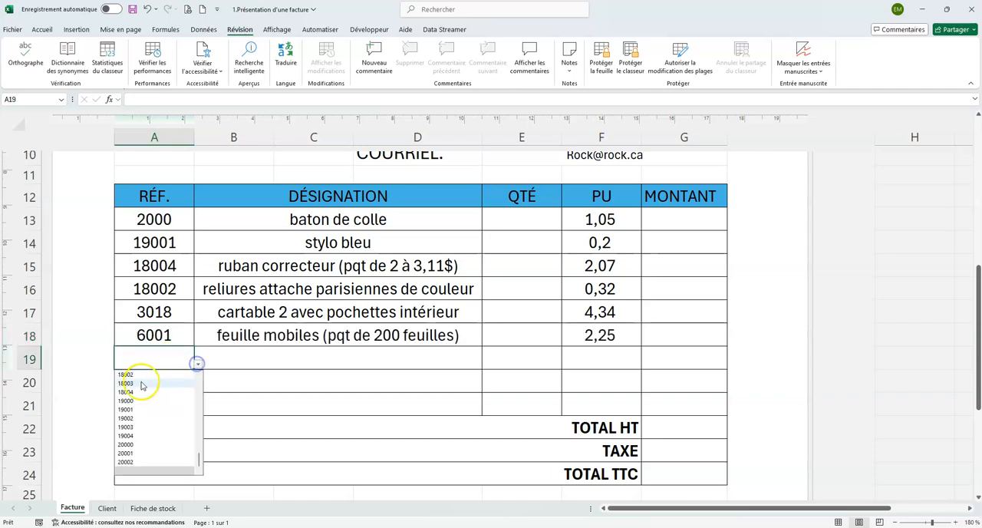
pyautogui.click(134, 382)
pyautogui.click(161, 377)
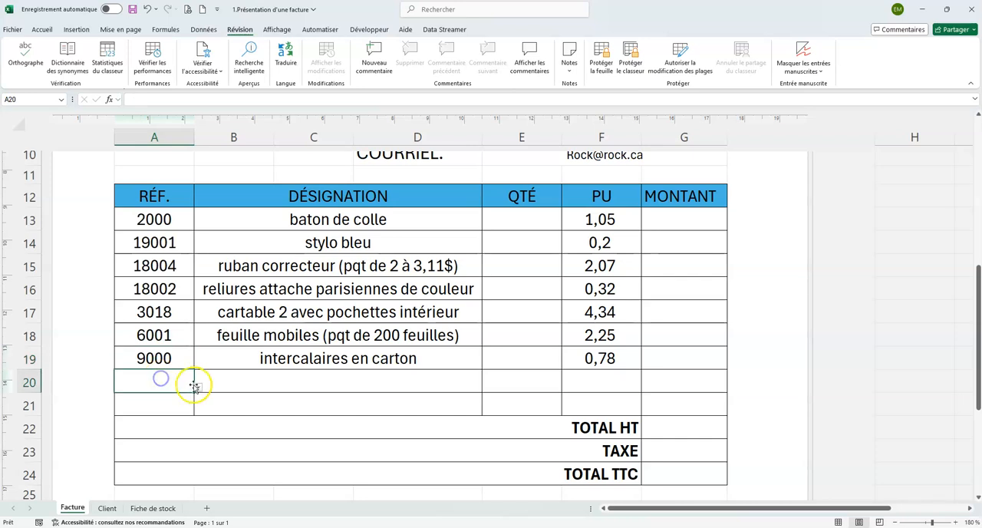
pyautogui.click(197, 387)
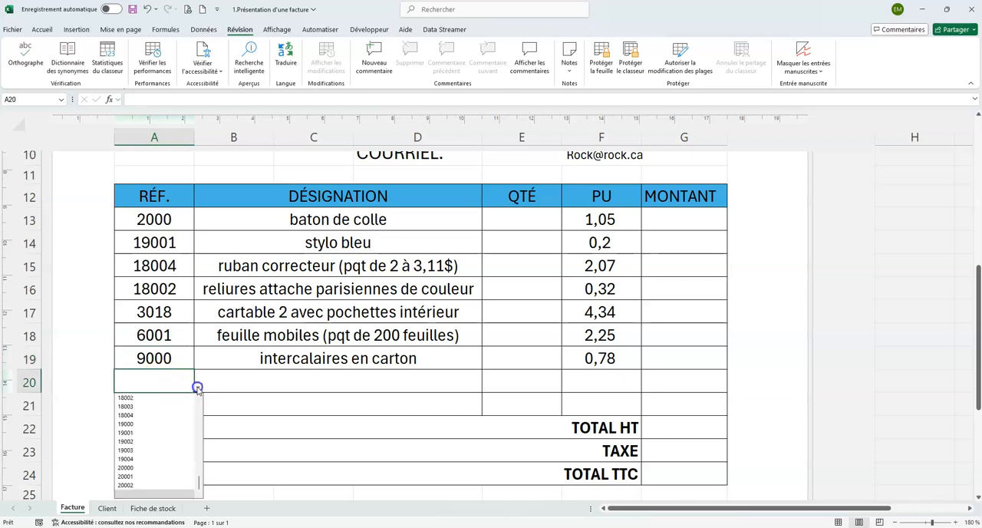
pyautogui.click(134, 450)
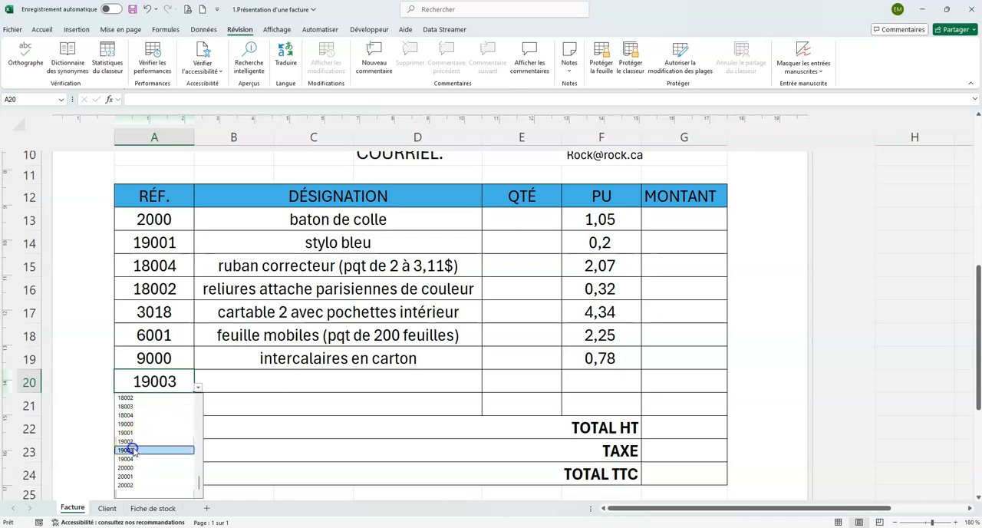
# Enter the reference 6003 in cell A21, the last item line of the invoice
pyautogui.click(165, 400)
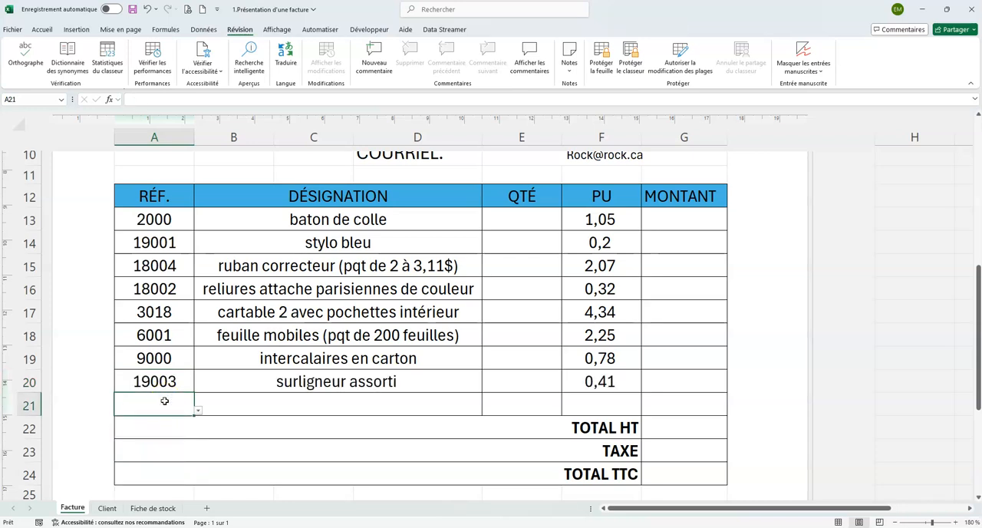
pyautogui.write('6000')
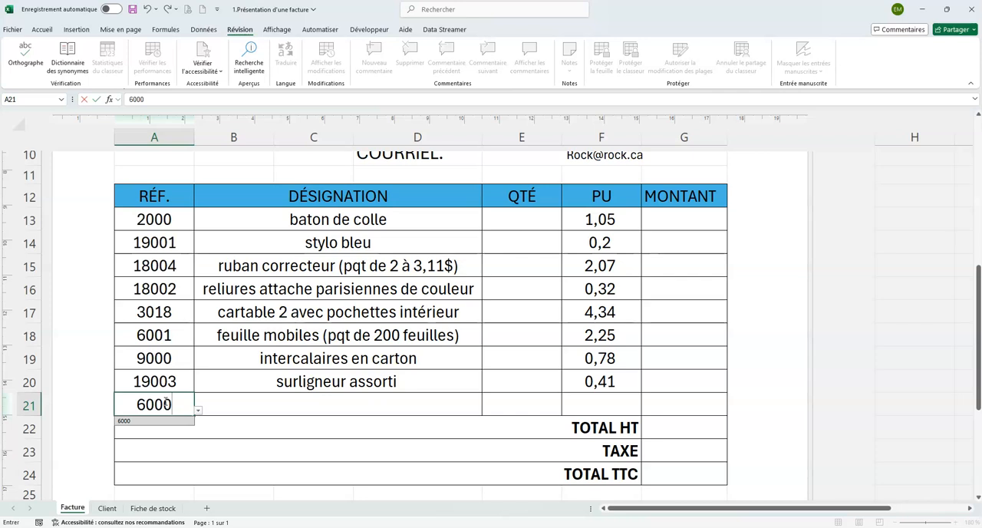
pyautogui.press('BackSpace')
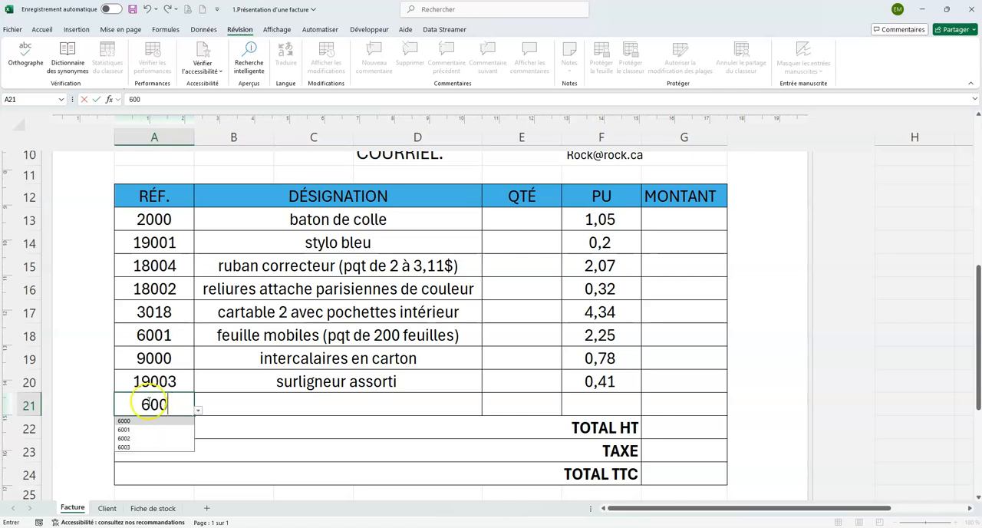
pyautogui.click(136, 446)
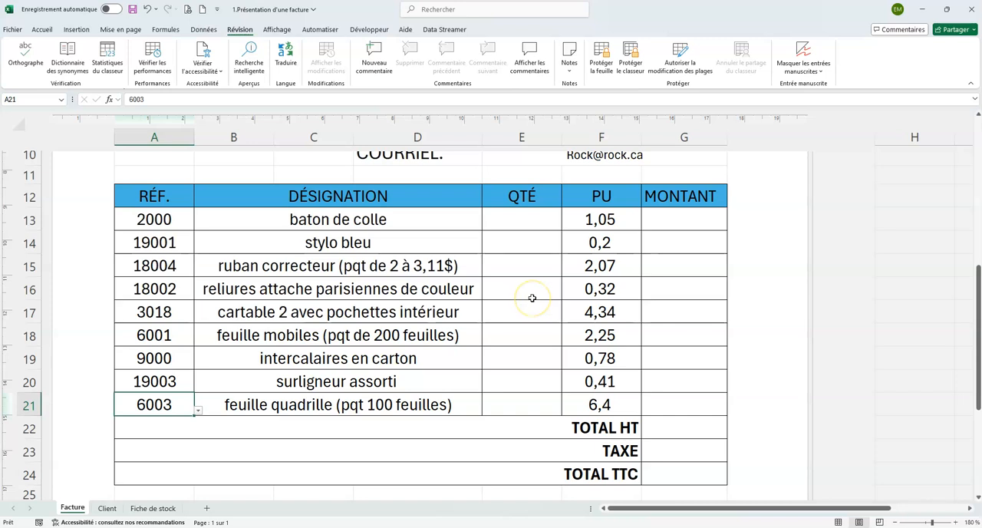
# Enter the quantities 50, 10, 25, 43 and 50 in cells E13 to E17
pyautogui.click(516, 221)
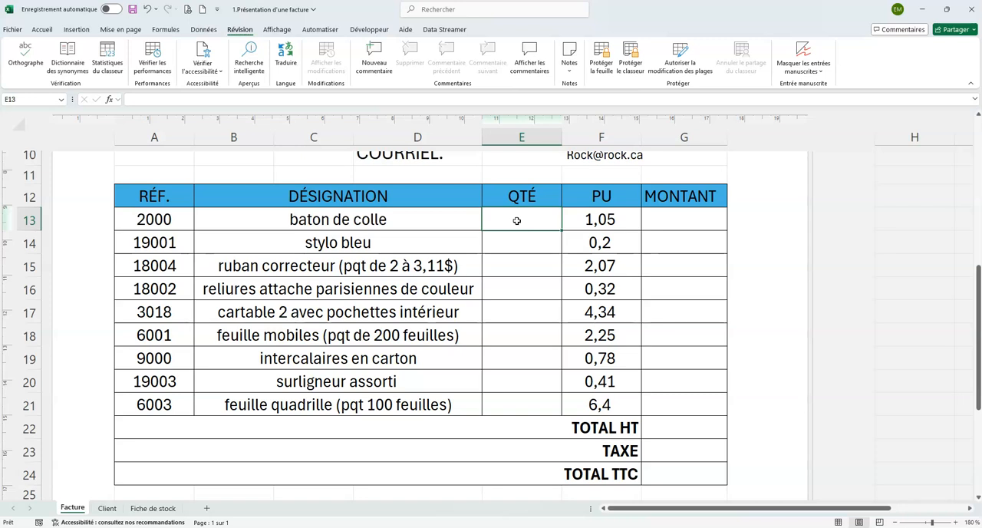
pyautogui.write('50')
pyautogui.press('Return')
pyautogui.write('10')
pyautogui.press('Return')
pyautogui.write('25')
pyautogui.press('Return')
pyautogui.write('43')
pyautogui.press('Return')
pyautogui.write('50')
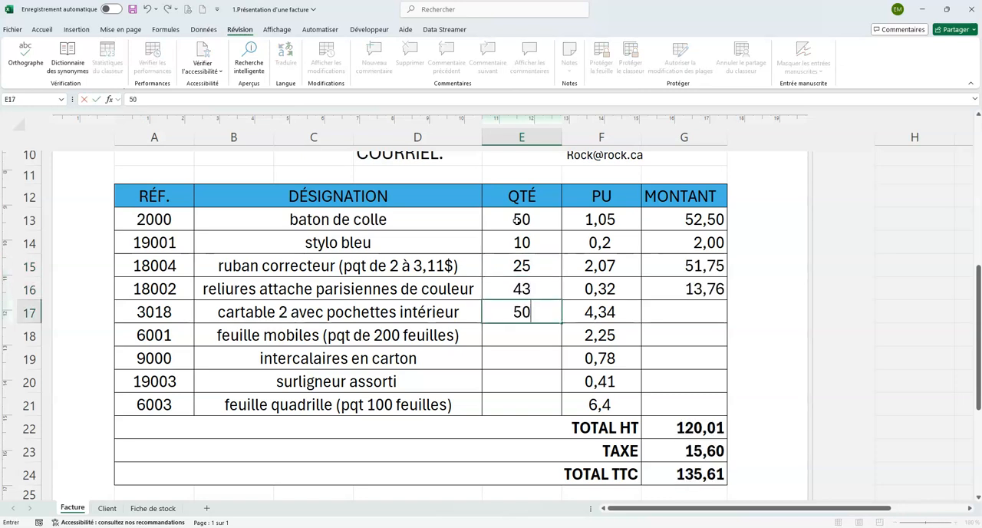
pyautogui.press('Return')
# Enter the quantities 70, 10, 15 and 17 in cells E18 to E21
pyautogui.write('70')
pyautogui.press('Return')
pyautogui.write('10')
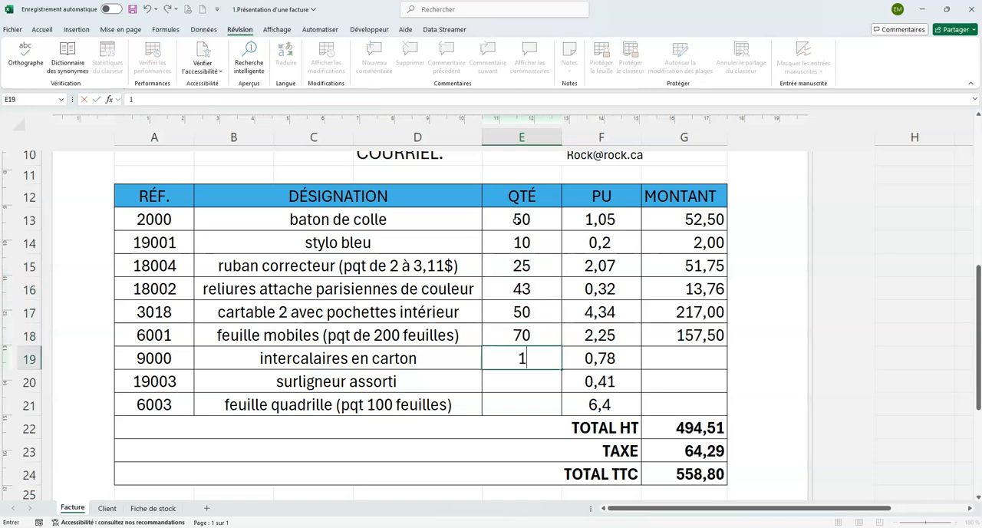
pyautogui.press('Return')
pyautogui.write('15')
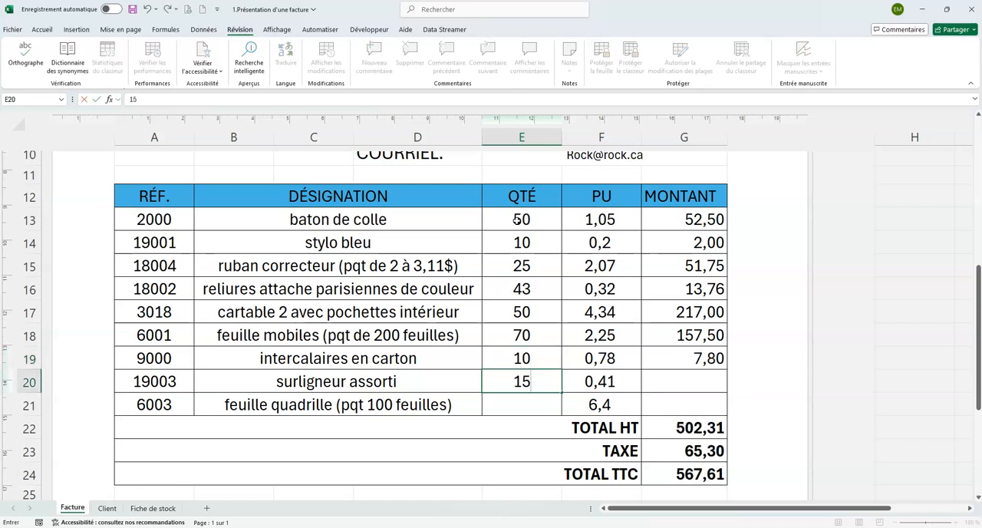
pyautogui.press('Return')
pyautogui.write('17')
pyautogui.press('Return')
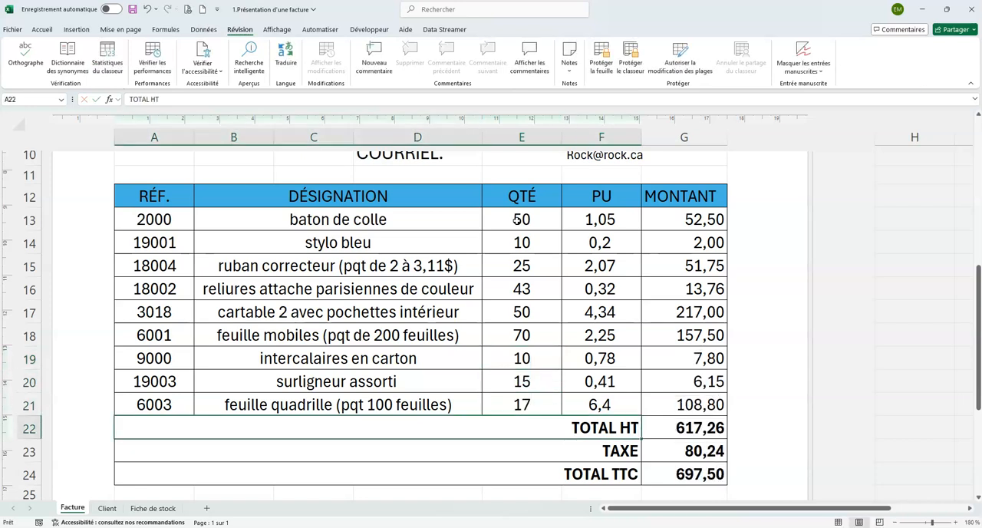
# Calculate the payment due date in F26 as 30 days after the invoice date with =F2+30
pyautogui.scroll(-2, 640, 244)
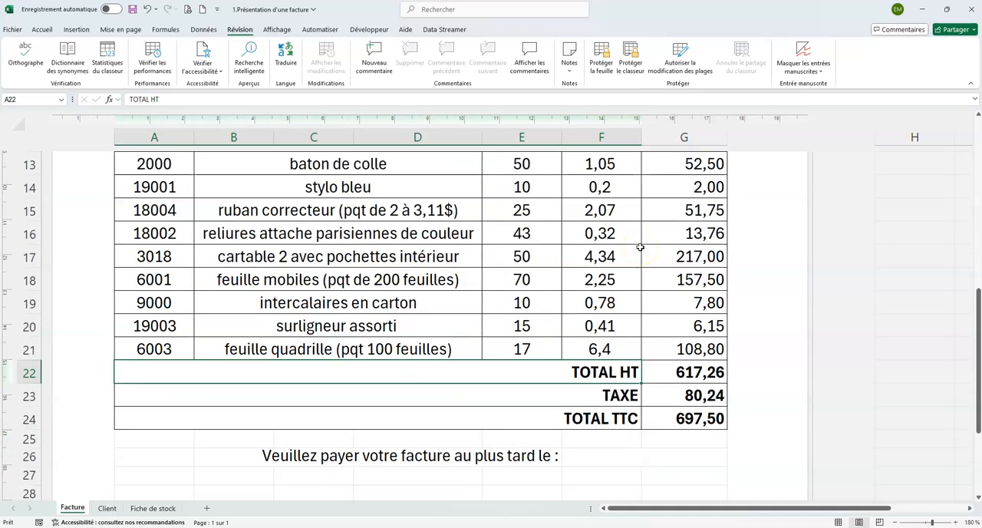
pyautogui.scroll(-1, 640, 247)
pyautogui.scroll(3, 639, 246)
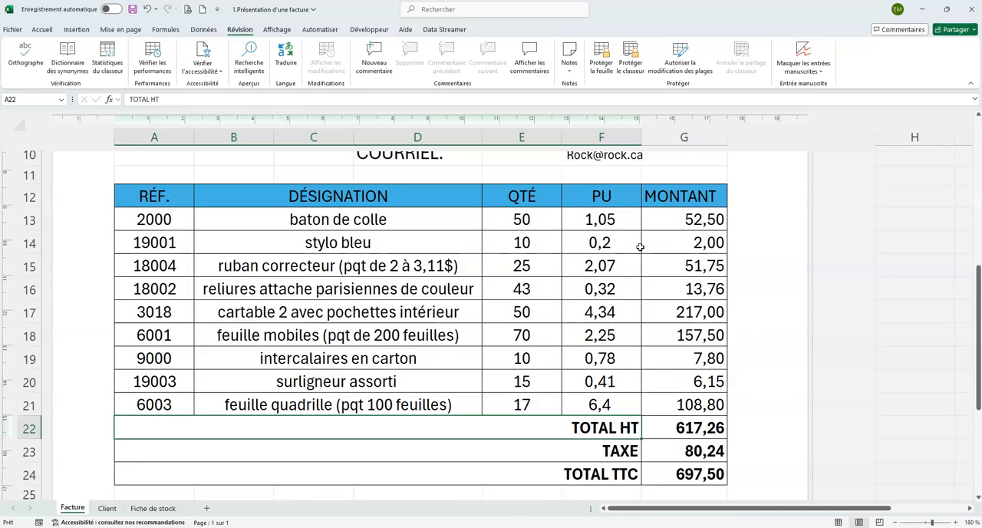
pyautogui.scroll(-4, 639, 246)
pyautogui.click(639, 238)
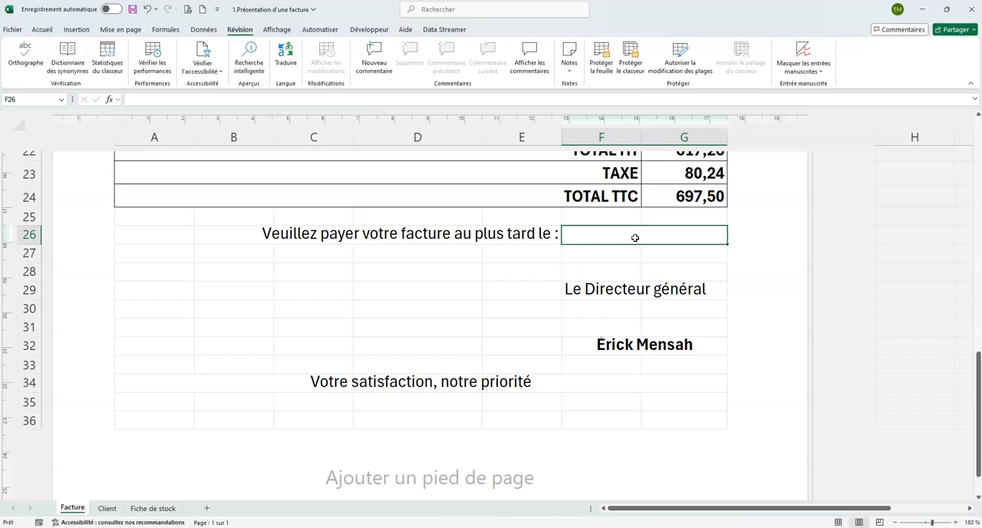
pyautogui.write('=')
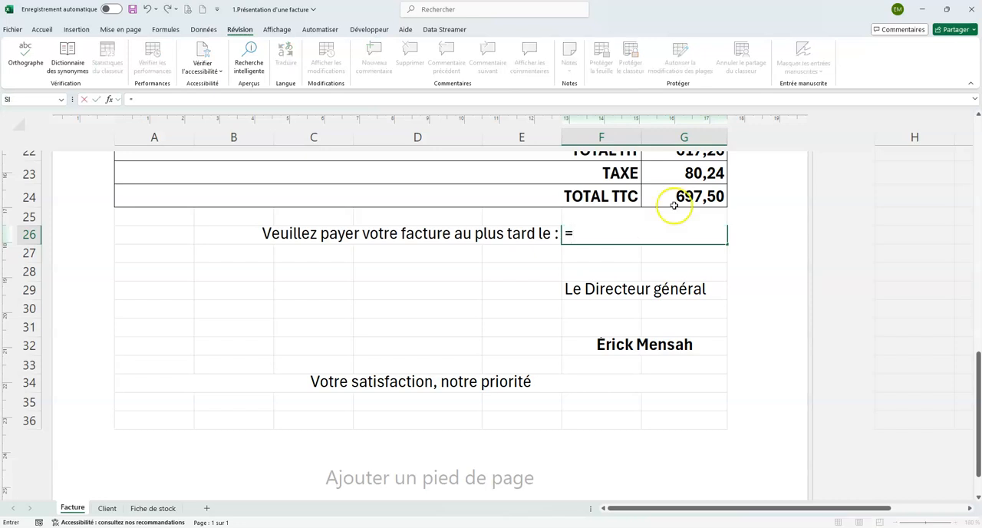
pyautogui.scroll(7, 673, 205)
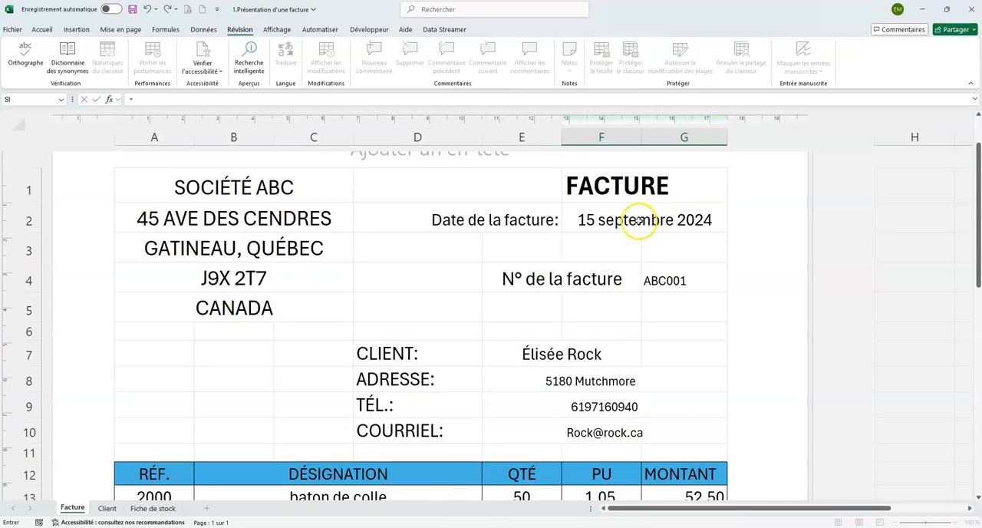
pyautogui.click(639, 220)
pyautogui.write('+3')
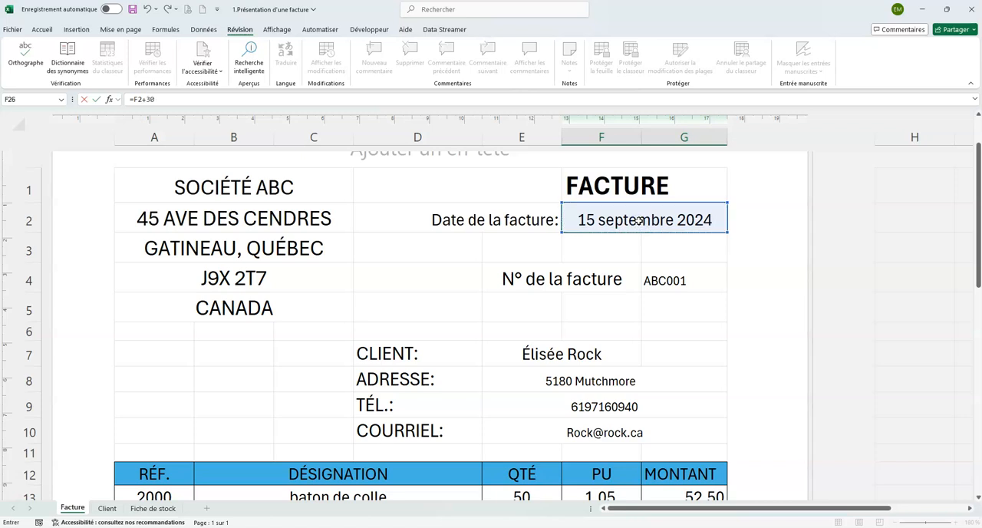
pyautogui.write('0')
pyautogui.press('Return')
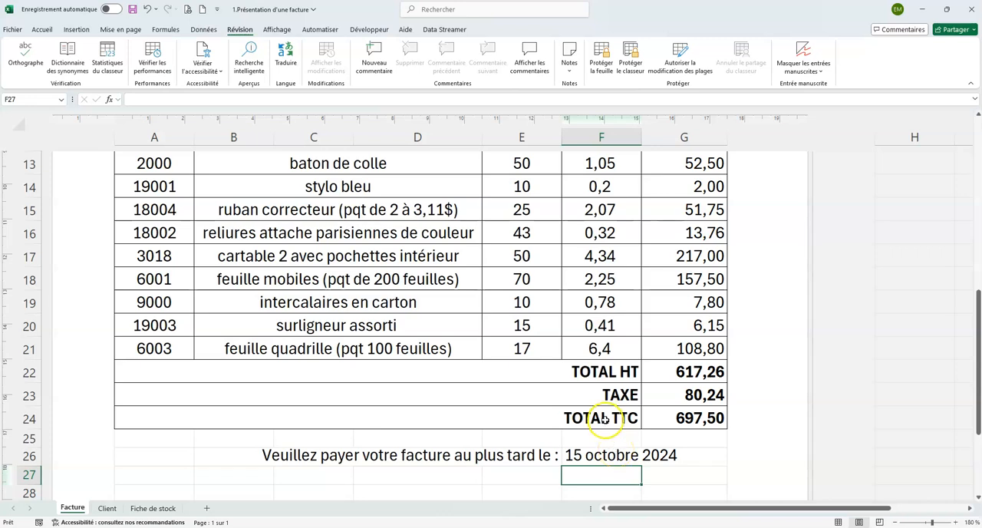
# Choose the next client in the list for the invoice's client cell E7 and check the updated invoice
pyautogui.scroll(4, 604, 417)
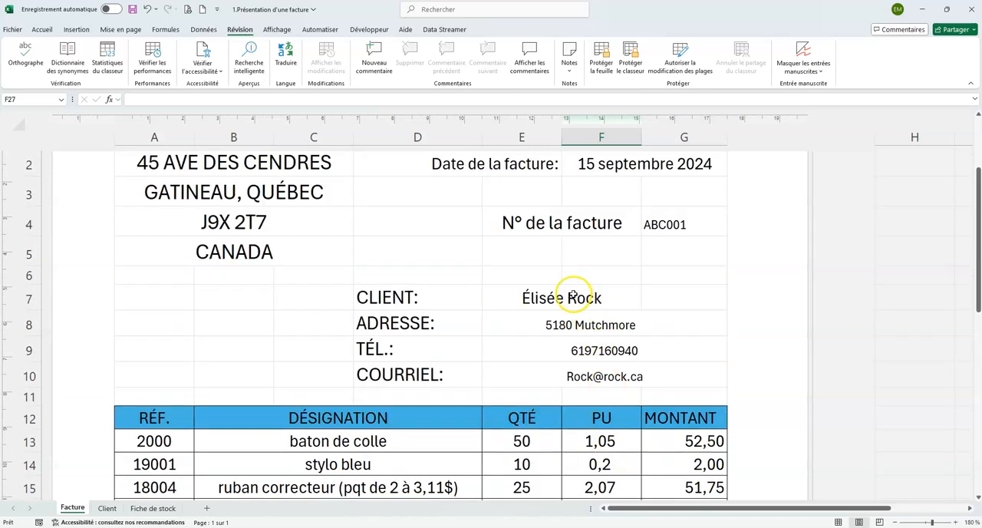
pyautogui.click(588, 296)
pyautogui.click(644, 305)
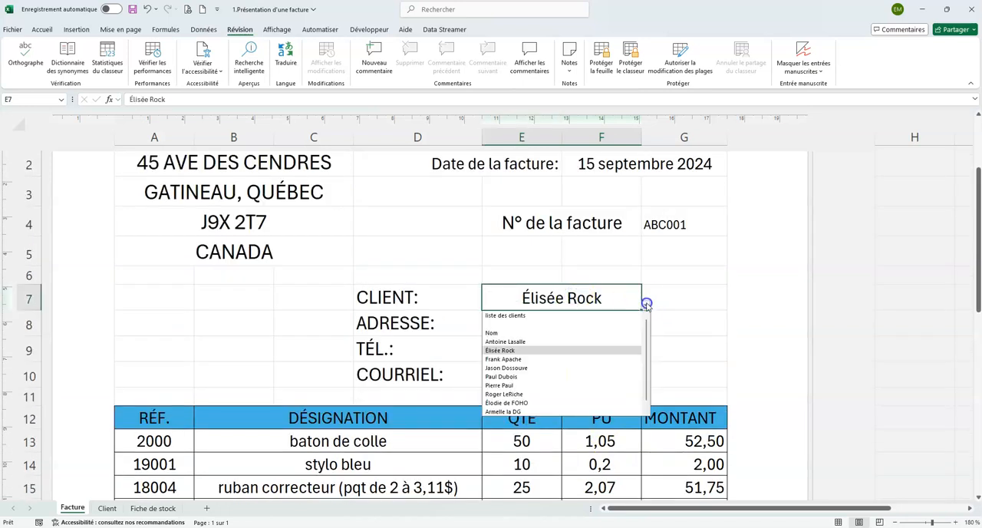
pyautogui.click(529, 359)
pyautogui.scroll(-1, 539, 379)
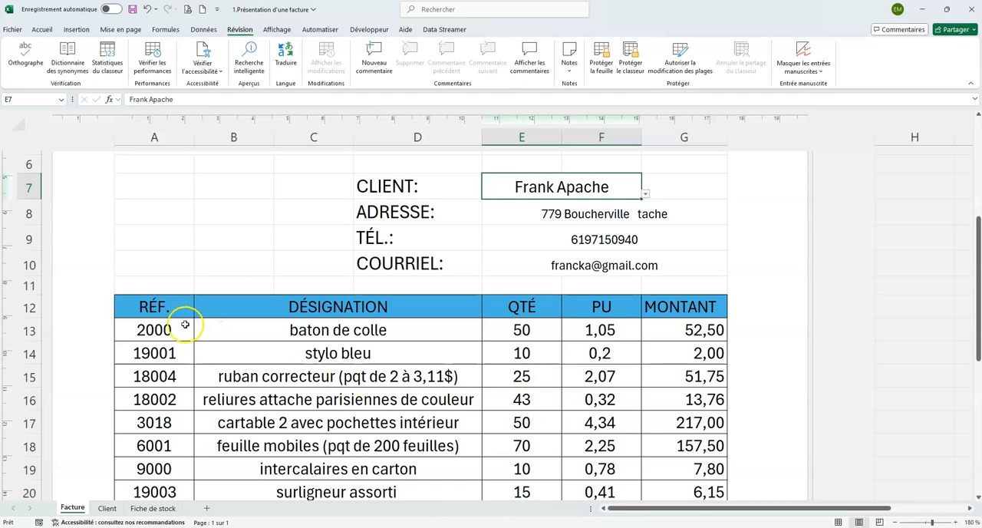
pyautogui.scroll(-3, 644, 351)
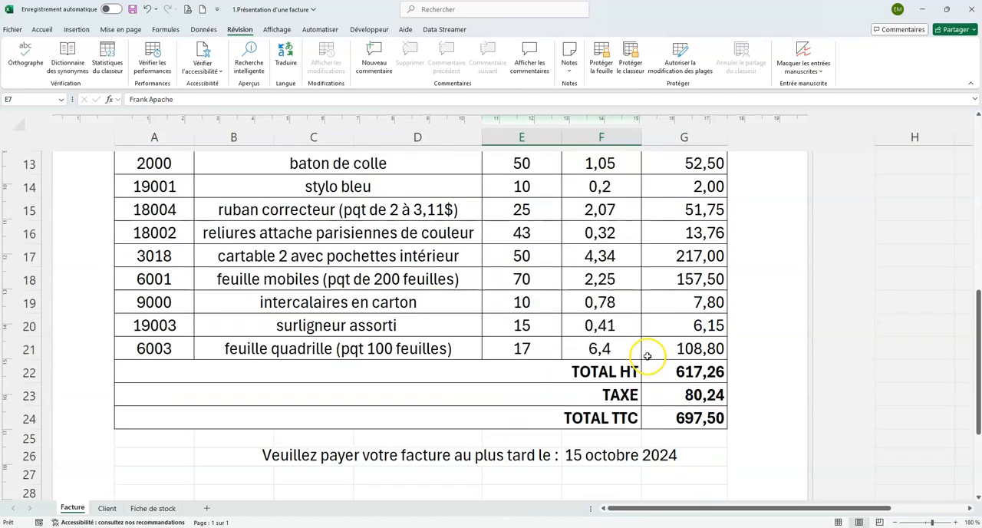
# Select the entire Facture sheet and turn off the Verrouillée protection option for all its cells
pyautogui.scroll(2, 647, 355)
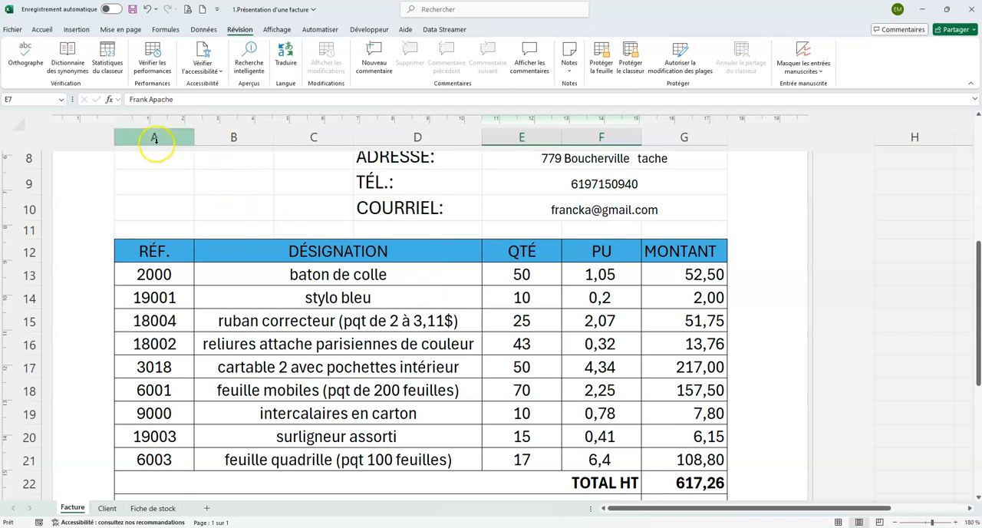
pyautogui.click(22, 125)
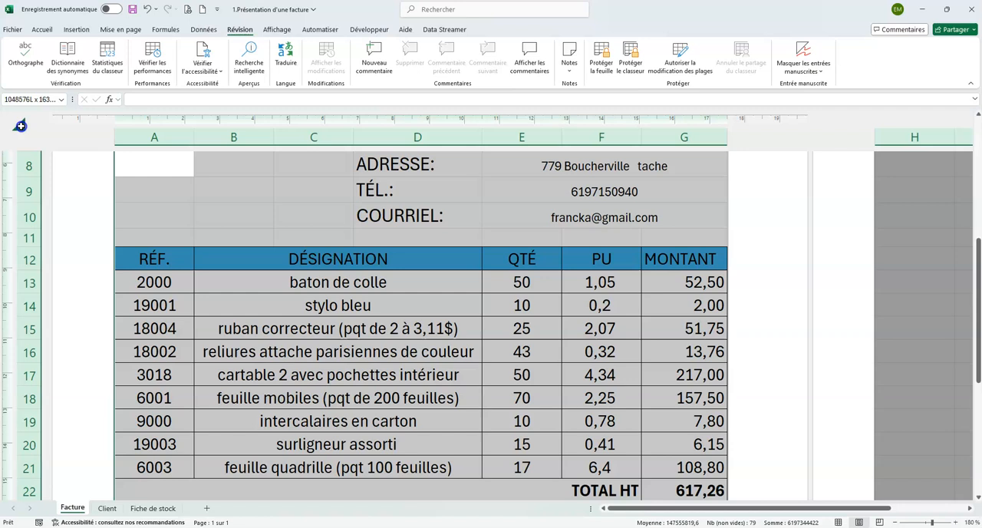
pyautogui.rightClick(427, 238)
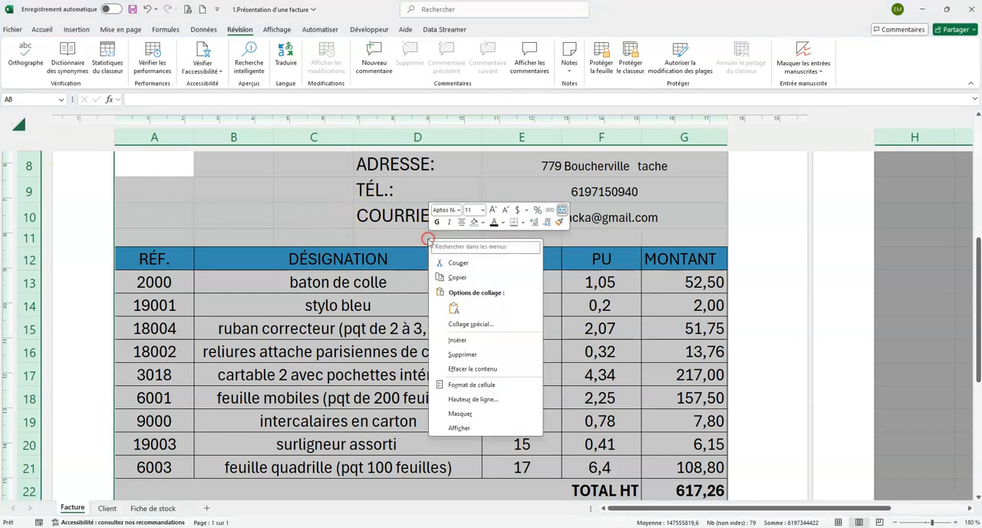
pyautogui.click(462, 385)
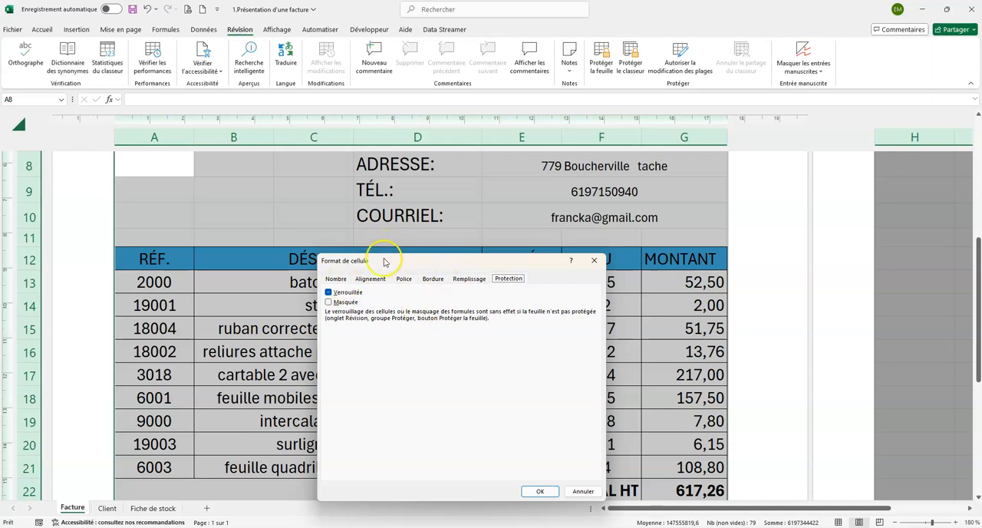
pyautogui.click(335, 278)
pyautogui.click(504, 279)
pyautogui.click(328, 294)
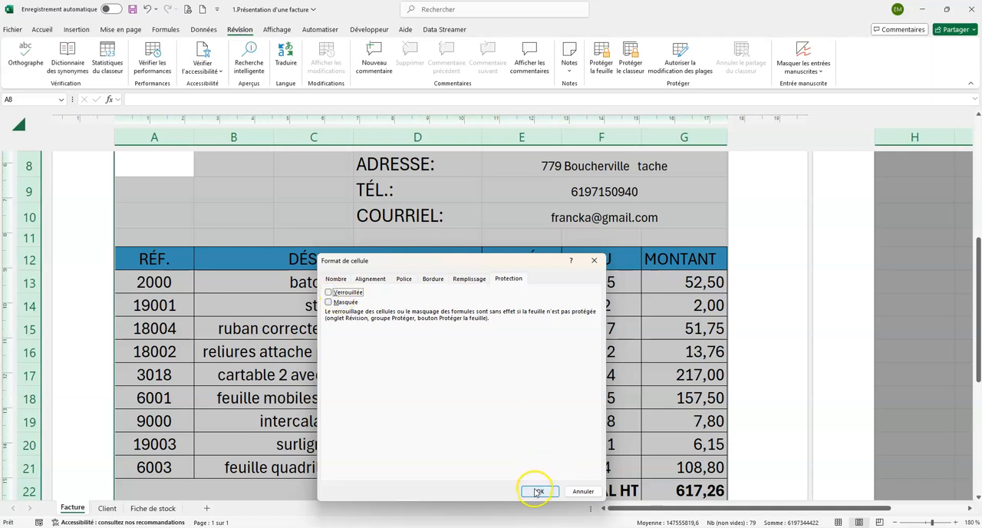
pyautogui.click(537, 491)
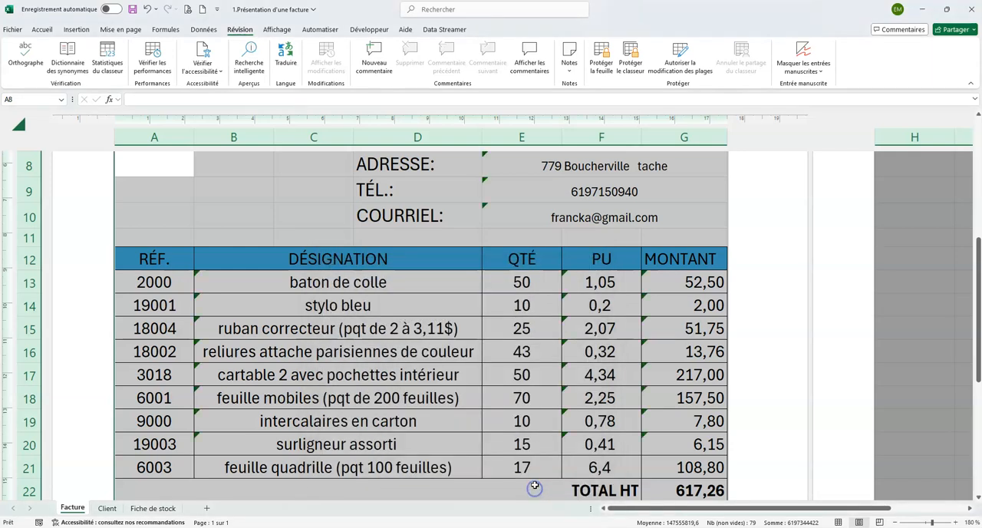
# Select all cells containing formulas on the Facture sheet
pyautogui.click(42, 31)
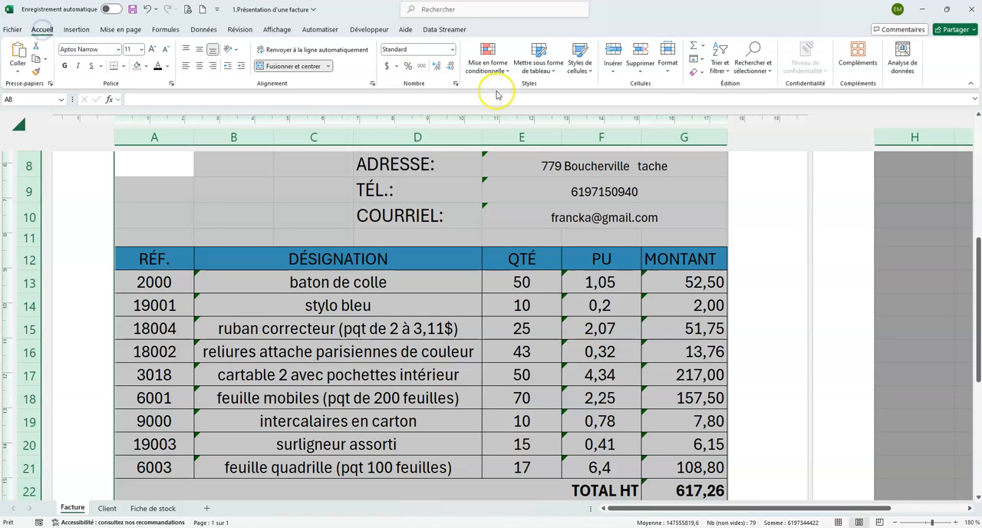
pyautogui.click(769, 71)
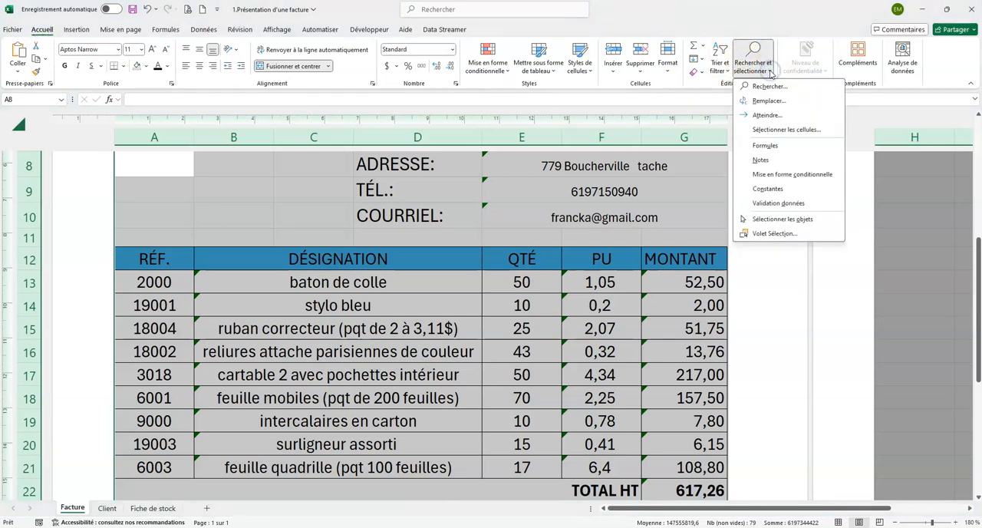
pyautogui.click(779, 149)
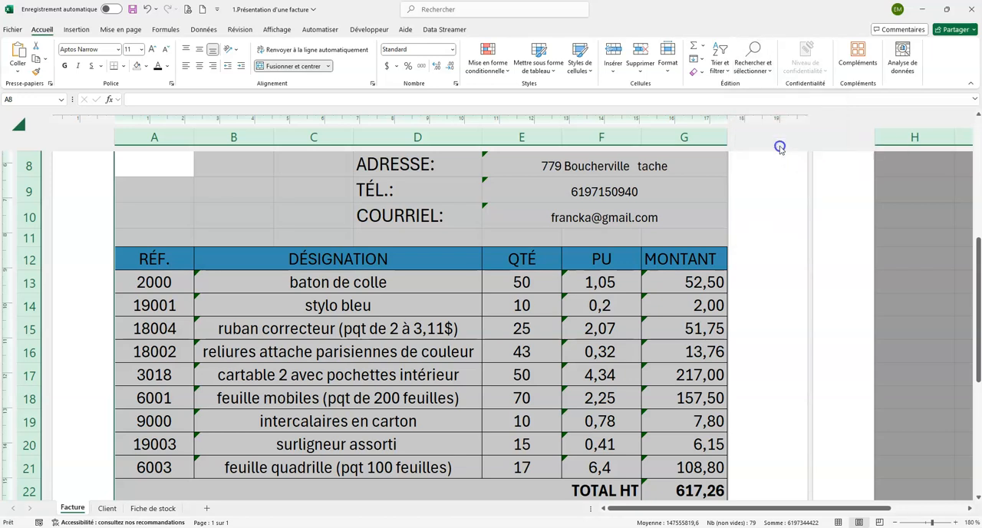
pyautogui.scroll(-1, 712, 182)
pyautogui.scroll(-1, 712, 182)
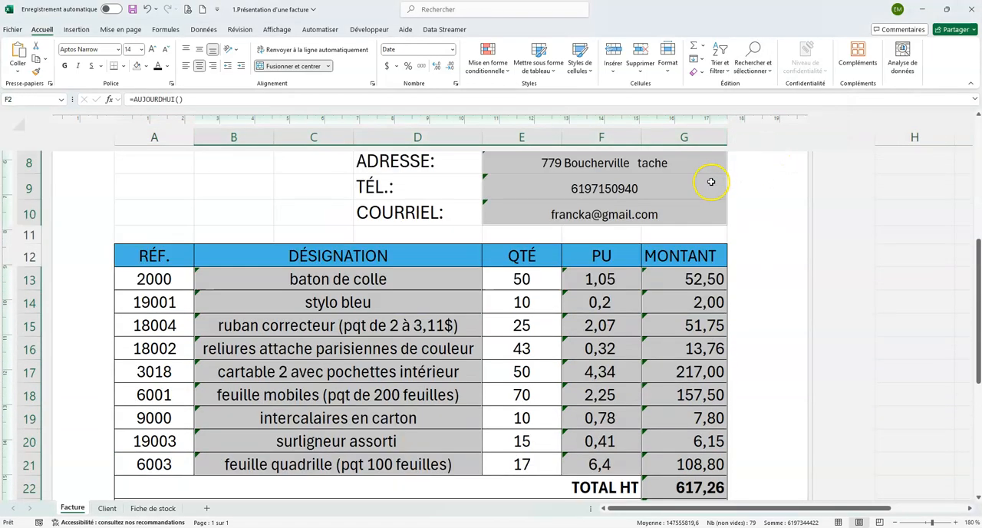
pyautogui.scroll(-3, 705, 181)
pyautogui.scroll(4, 661, 181)
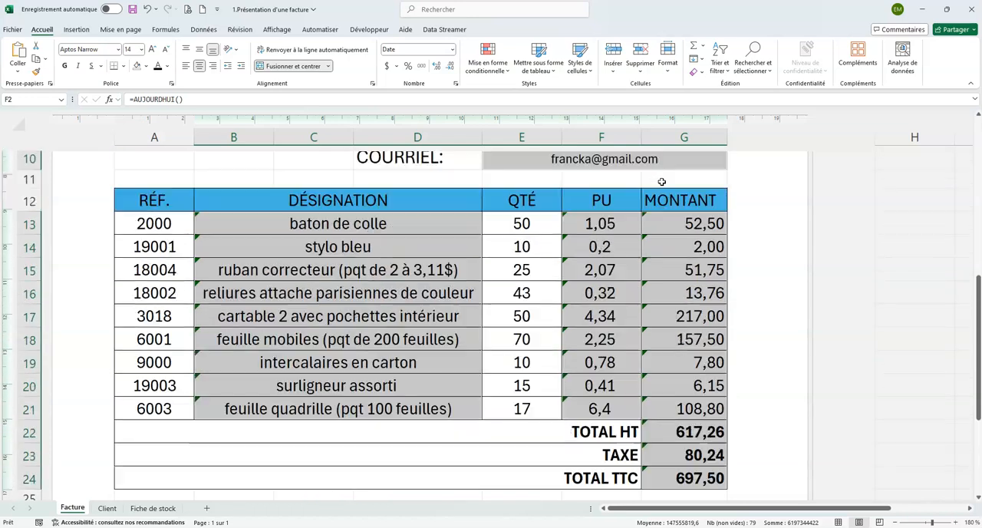
pyautogui.scroll(-2, 661, 182)
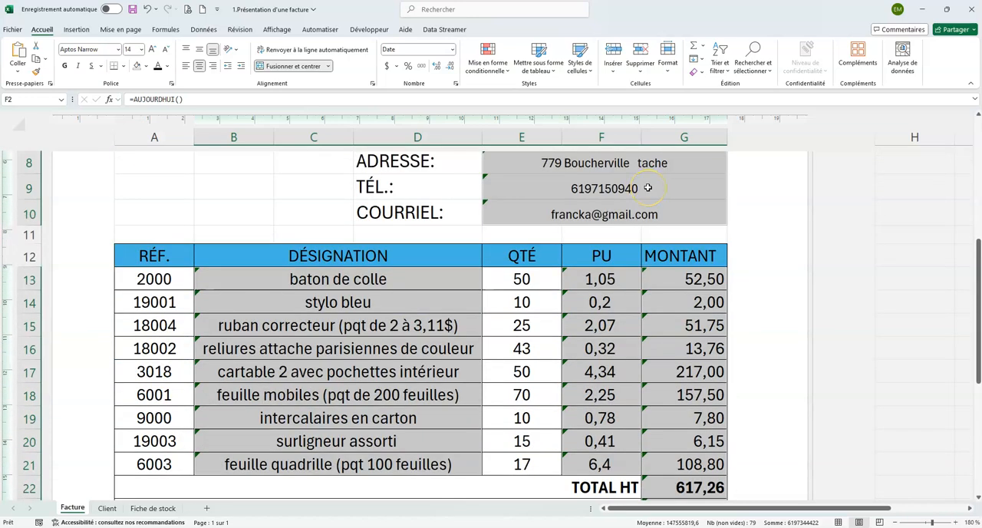
# Turn on the Verrouillée protection option for the selected formula cells
pyautogui.rightClick(647, 188)
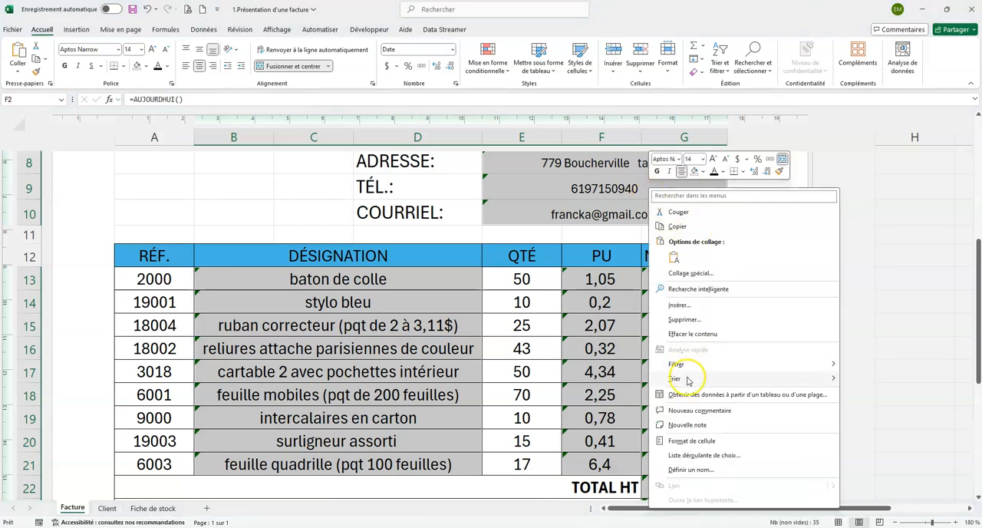
pyautogui.click(688, 442)
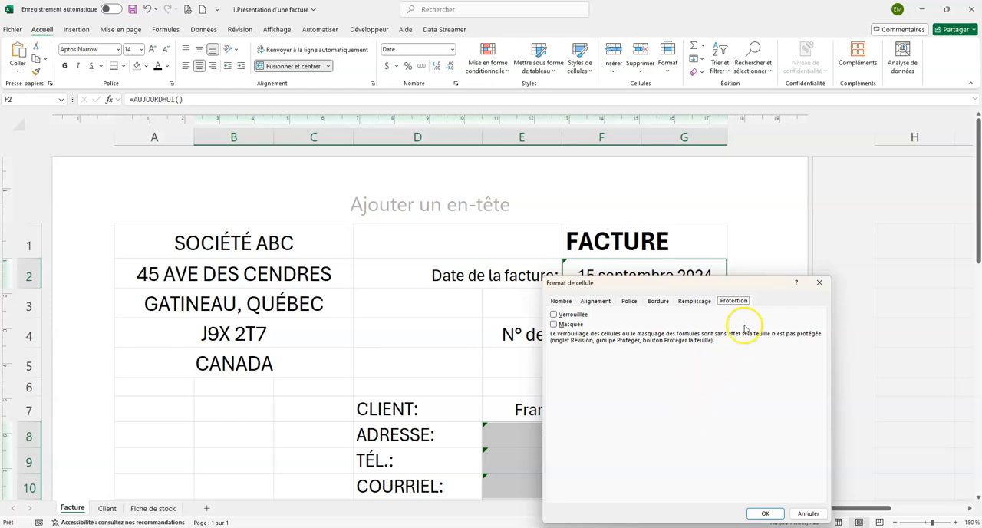
pyautogui.moveTo(683, 282); pyautogui.dragTo(659, 209)
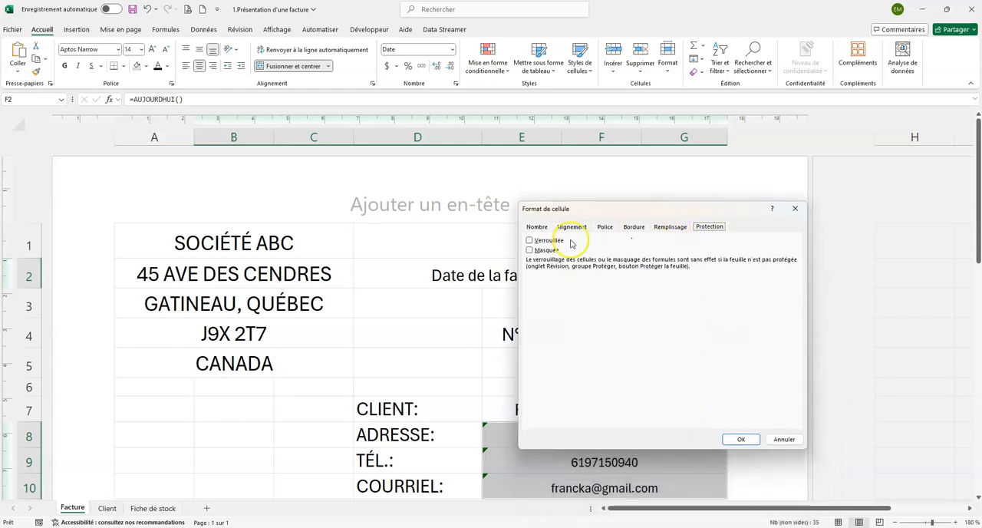
pyautogui.click(529, 240)
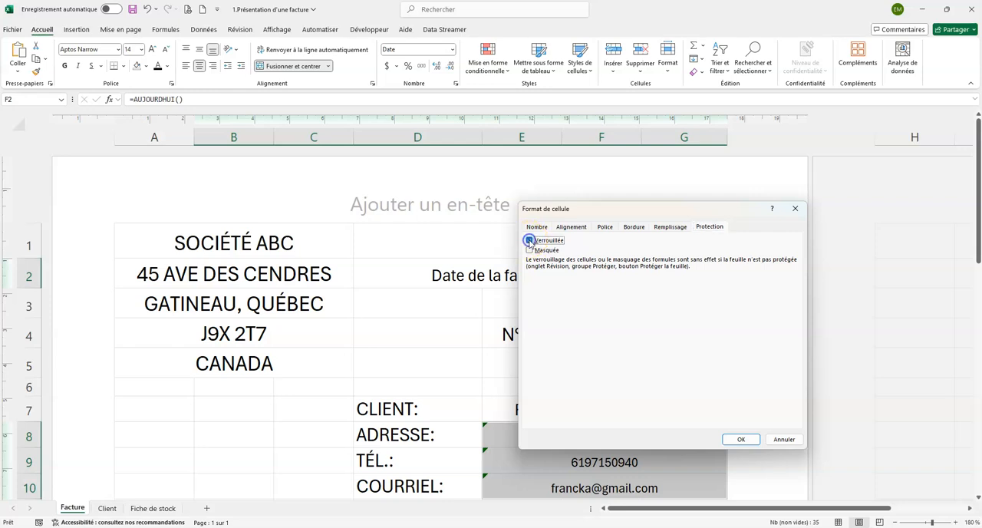
pyautogui.click(736, 440)
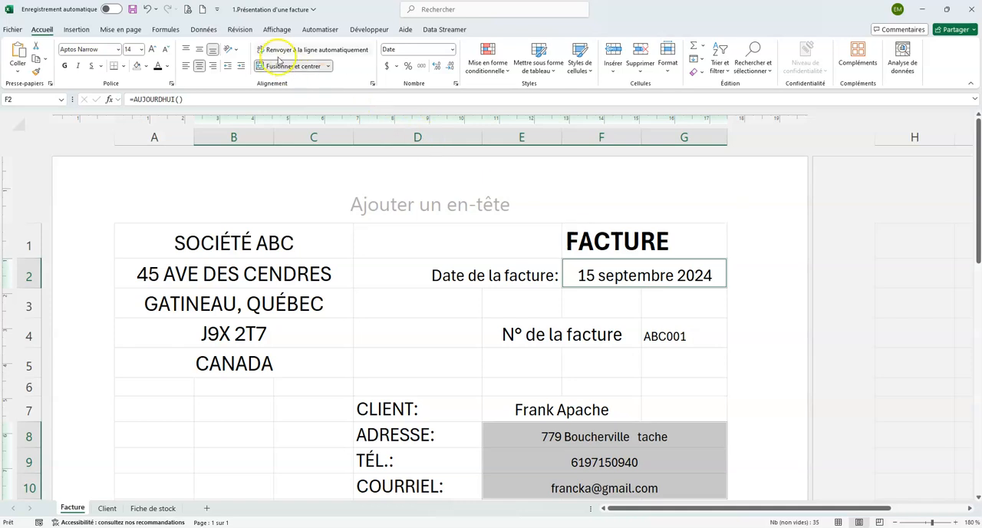
# Protect the Facture sheet with the default permissions, entering and confirming the sheet protection password
pyautogui.click(238, 29)
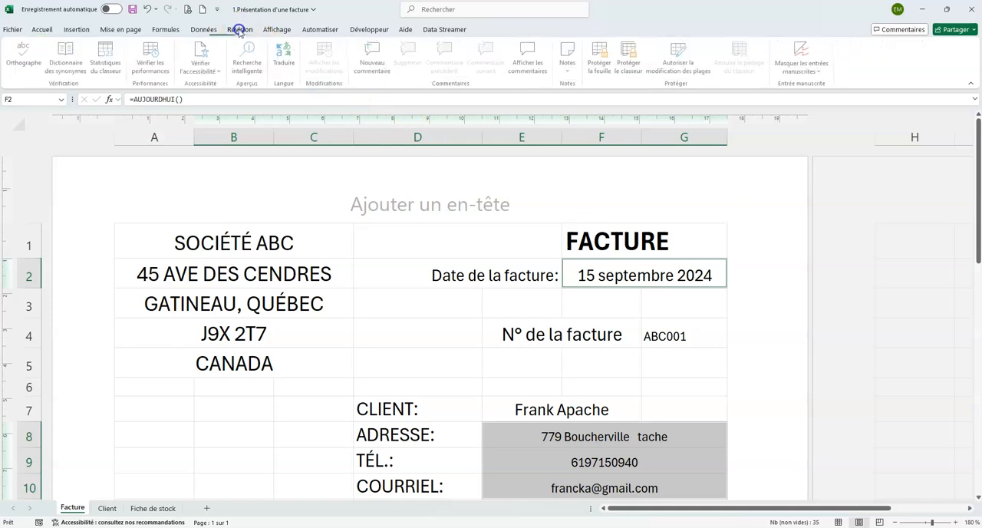
pyautogui.click(600, 57)
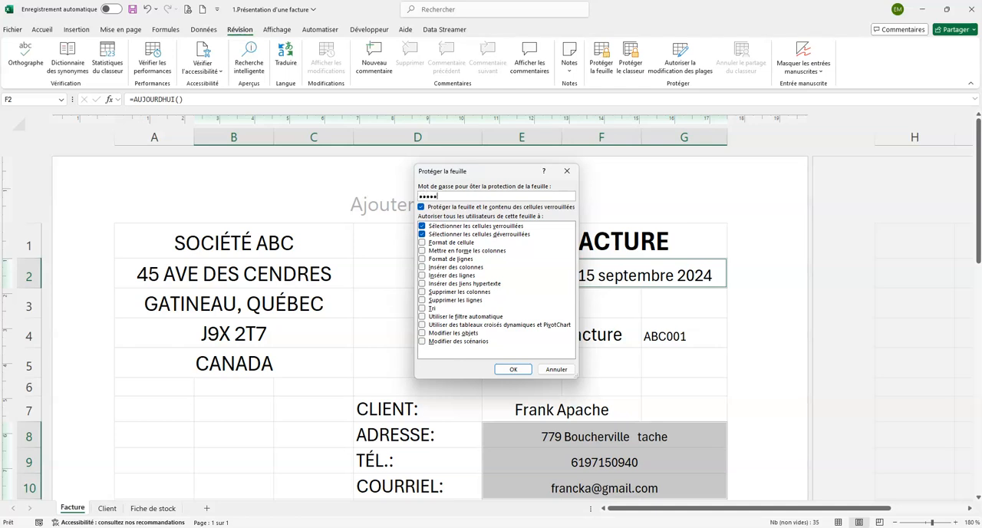
pyautogui.press('Return')
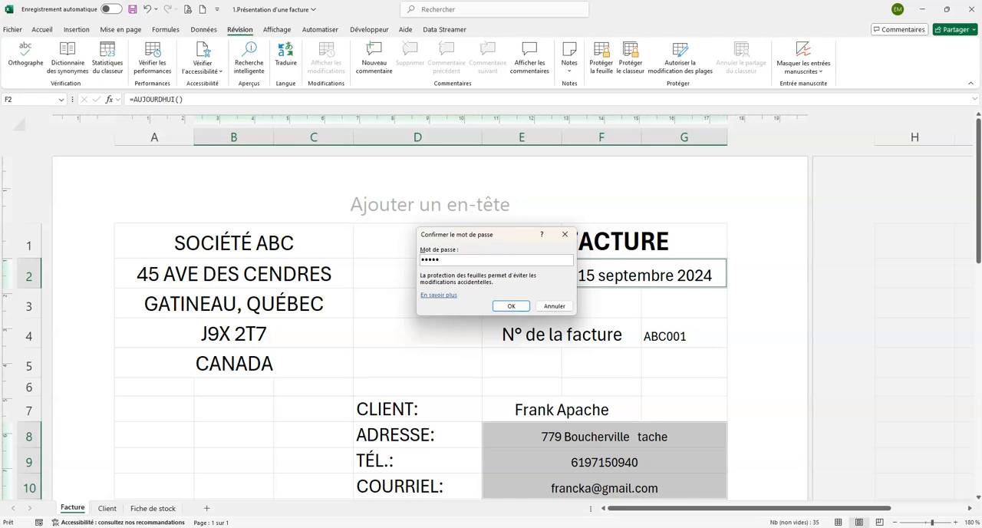
pyautogui.press('Return')
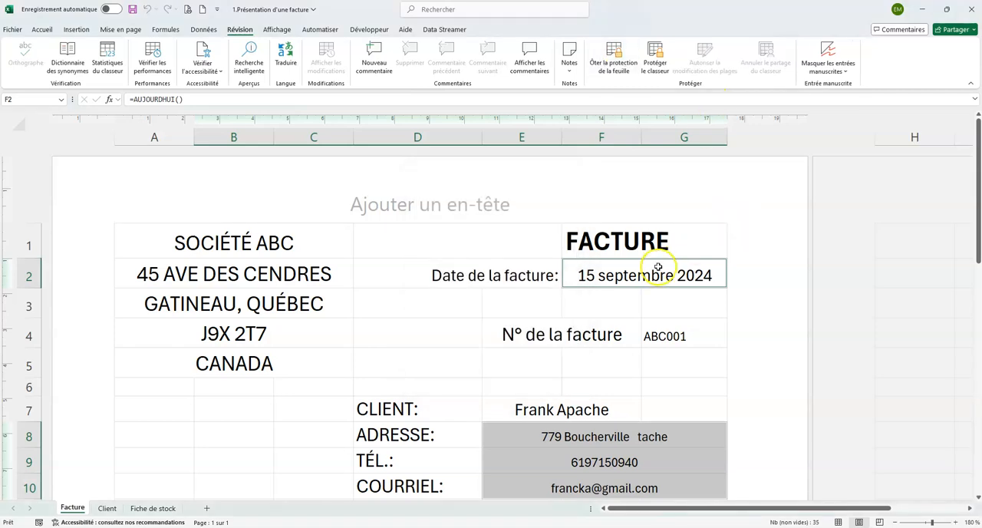
# Test the sheet protection by trying to edit the invoice date in F2 and the client address in E8
pyautogui.doubleClick(657, 266)
pyautogui.click(499, 294)
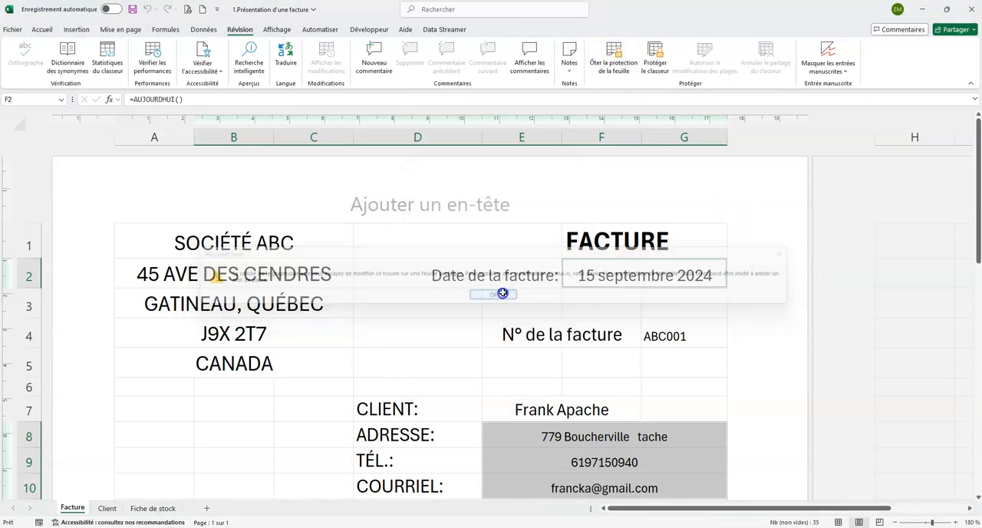
pyautogui.scroll(-3, 537, 288)
pyautogui.click(569, 215)
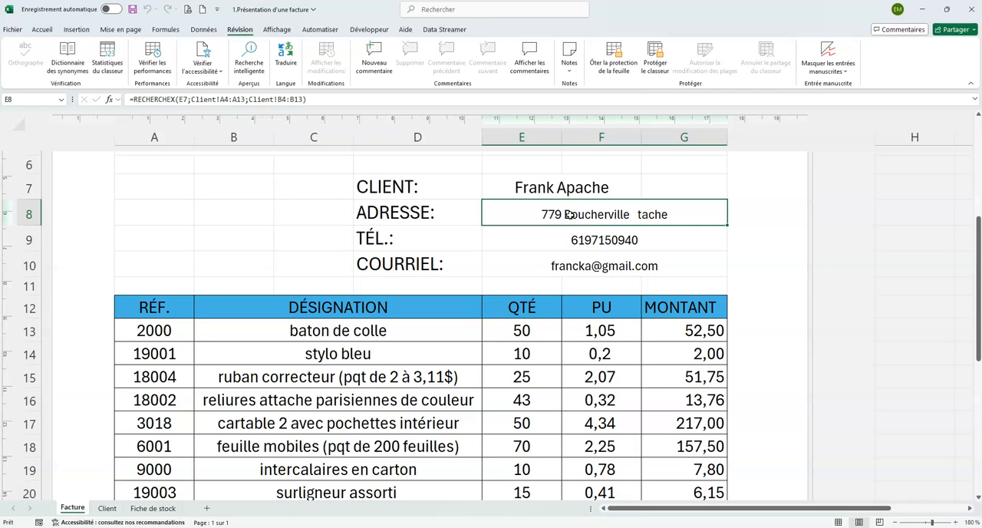
pyautogui.doubleClick(569, 215)
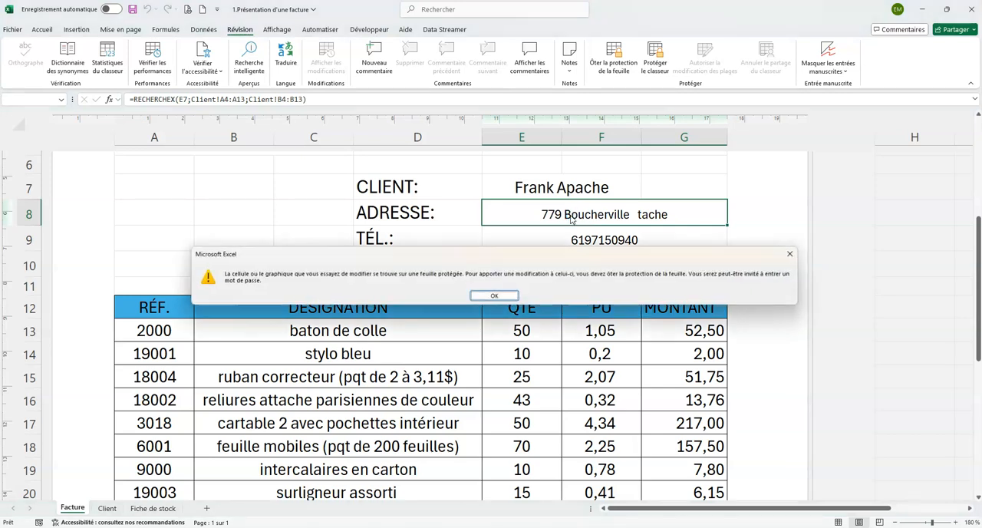
pyautogui.click(499, 295)
pyautogui.scroll(-3, 513, 283)
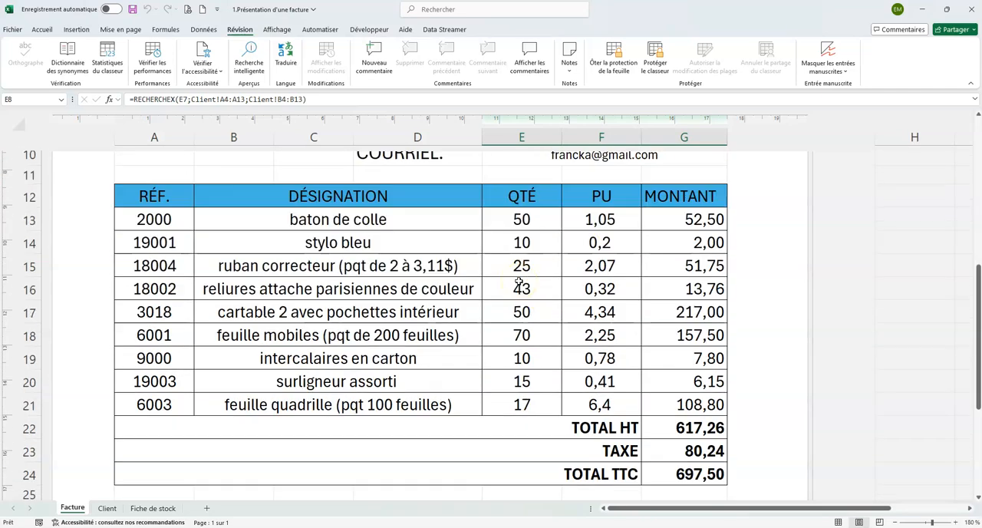
pyautogui.scroll(-7, 519, 284)
pyautogui.scroll(5, 519, 279)
pyautogui.scroll(8, 519, 280)
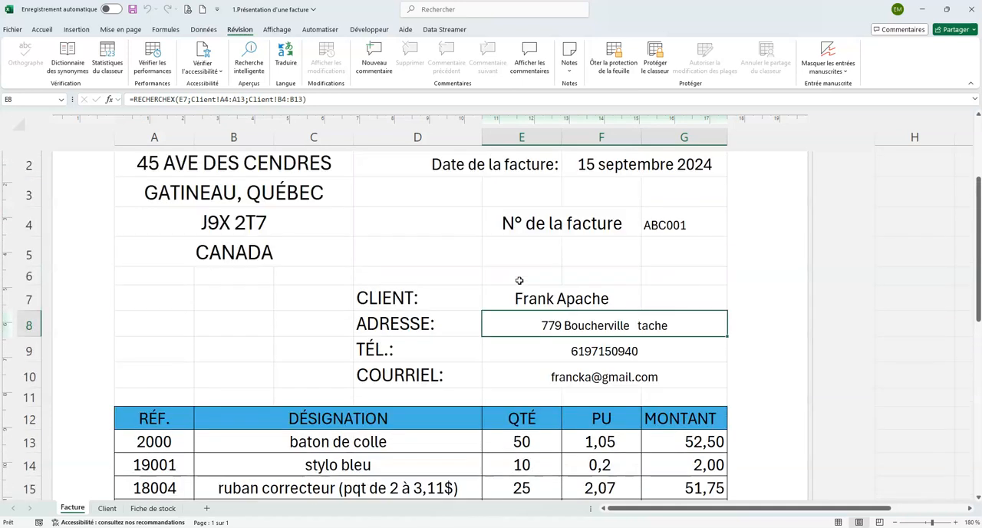
pyautogui.scroll(2, 519, 280)
pyautogui.scroll(-2, 519, 280)
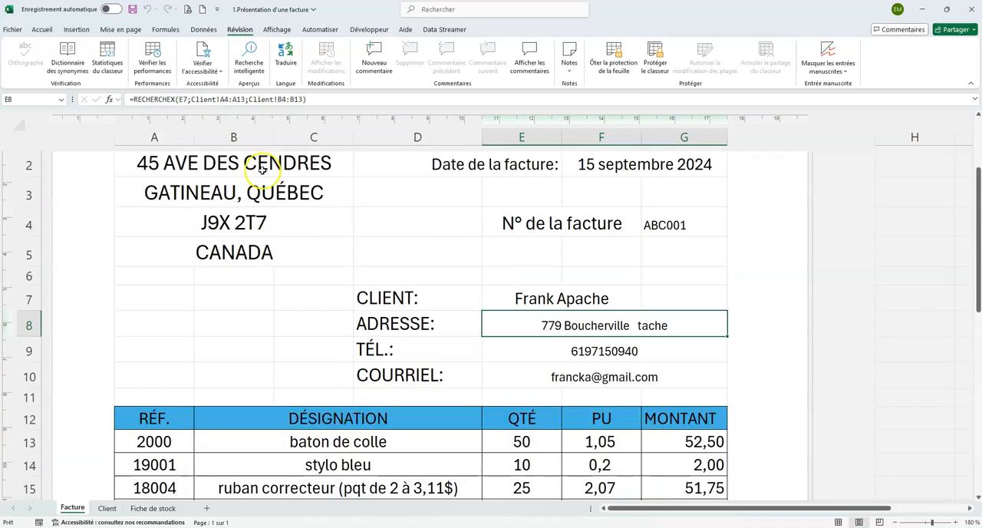
# Print the invoice with Microsoft Print to PDF and save it as ABC0001 in the Factures folder
pyautogui.click(12, 29)
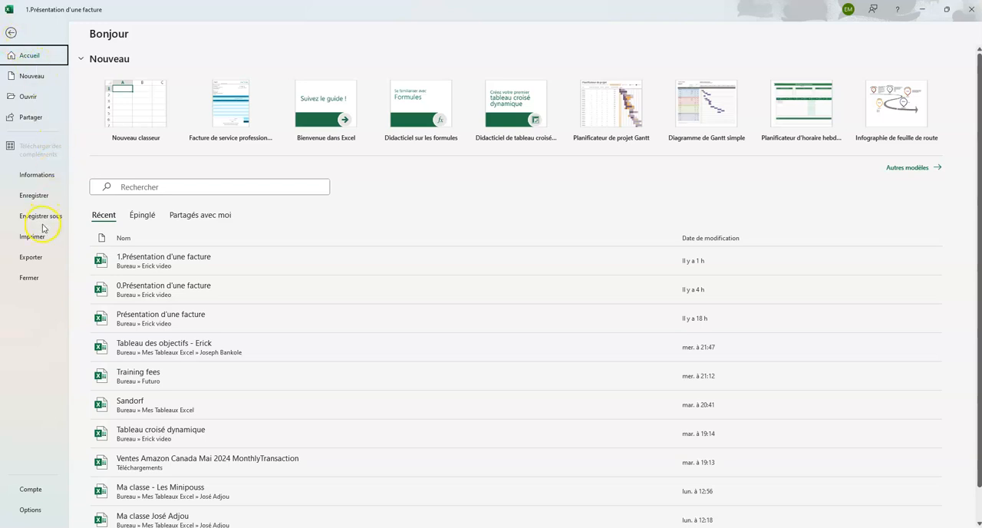
pyautogui.click(11, 33)
pyautogui.click(12, 29)
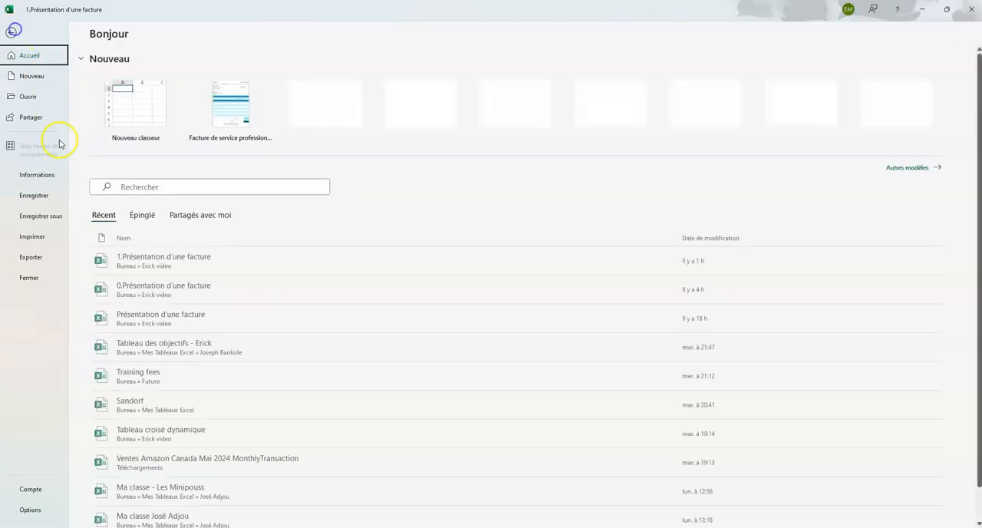
pyautogui.click(37, 238)
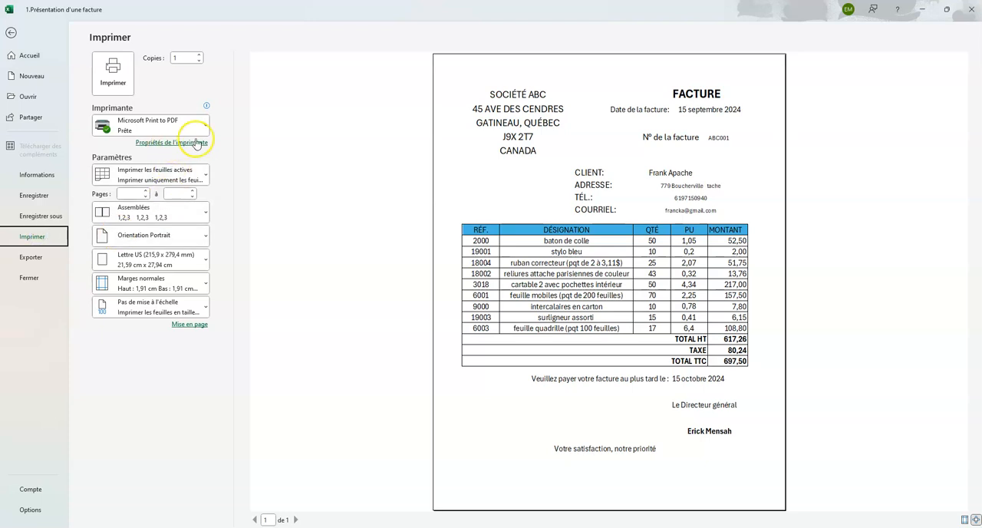
pyautogui.click(204, 127)
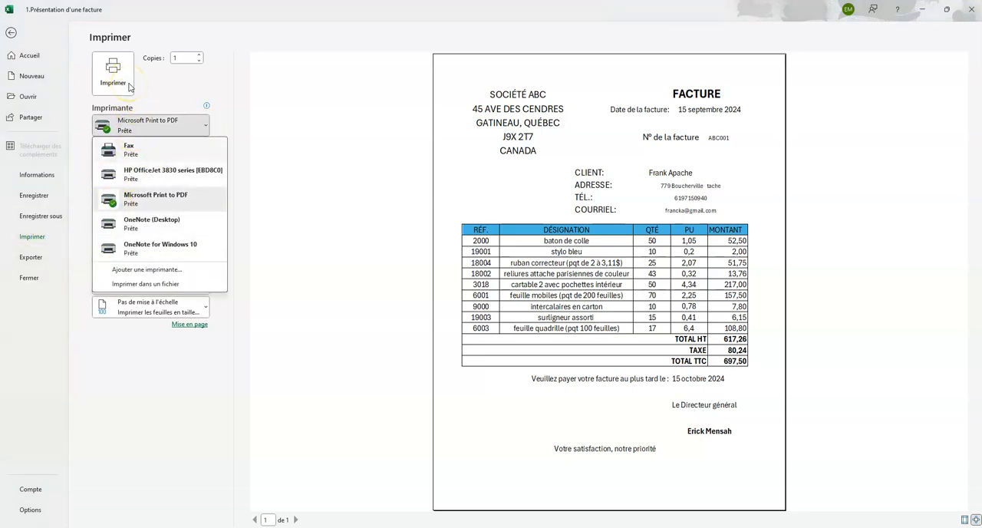
pyautogui.click(161, 196)
pyautogui.click(115, 77)
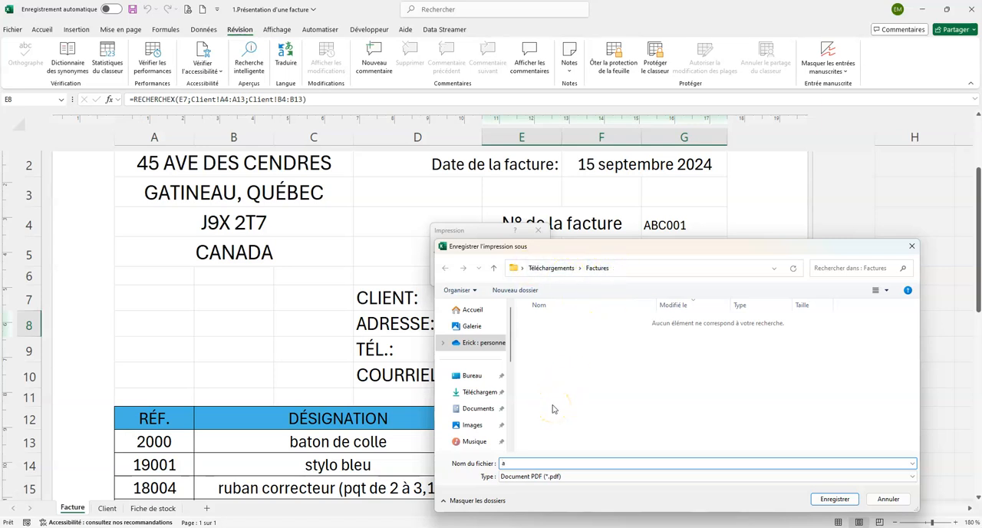
pyautogui.write('C0001')
pyautogui.click(834, 498)
# Open ABC0001.pdf from the Factures folder, review the printed invoice and return to the Excel workbook
pyautogui.scroll(-2, 840, 502)
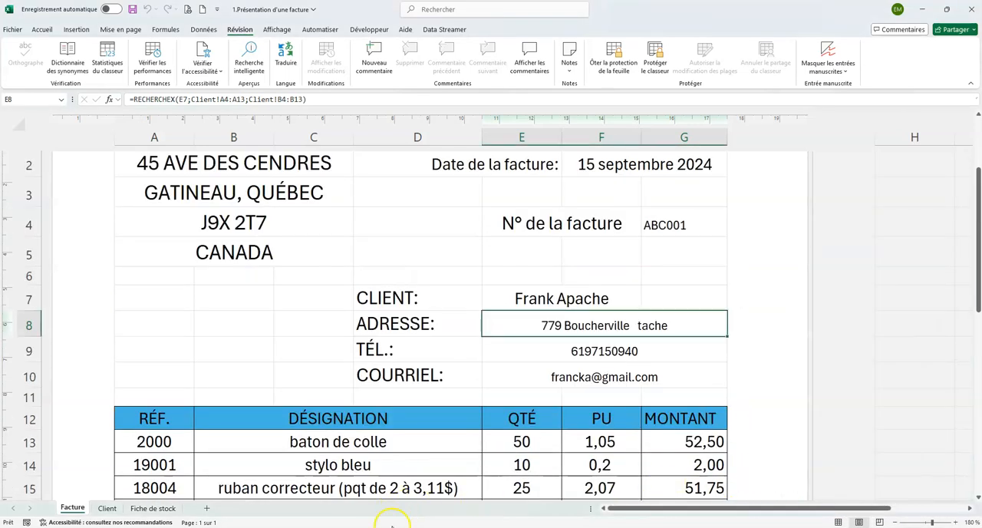
pyautogui.click(451, 495)
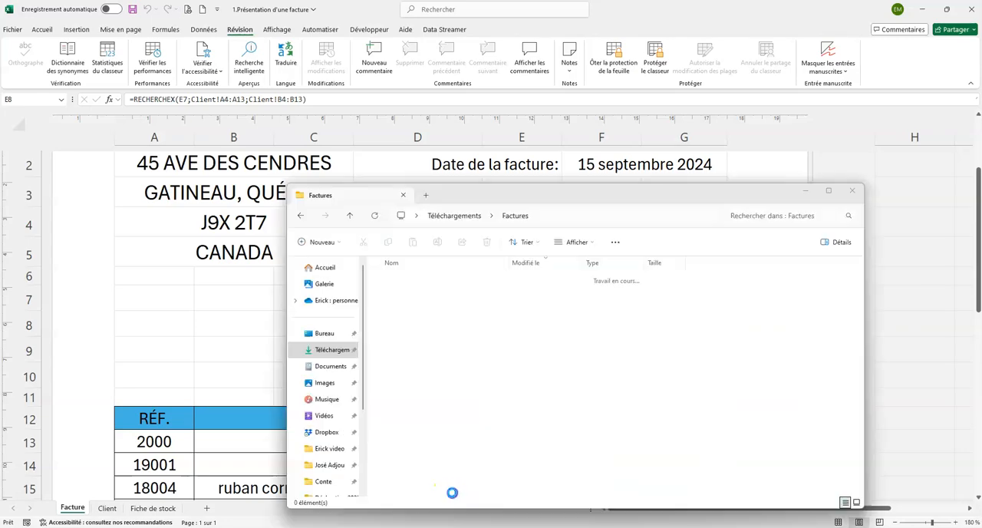
pyautogui.doubleClick(422, 294)
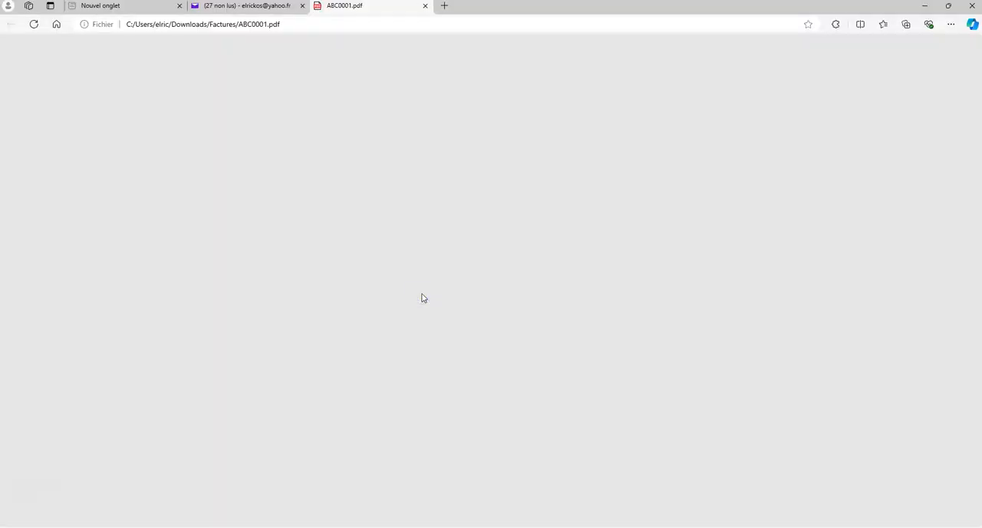
pyautogui.scroll(-2, 491, 232)
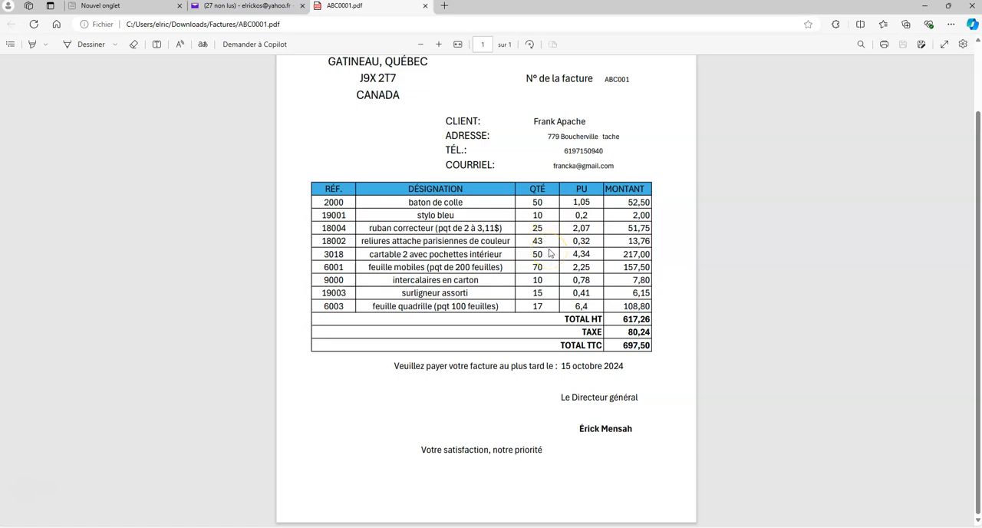
pyautogui.scroll(2, 549, 255)
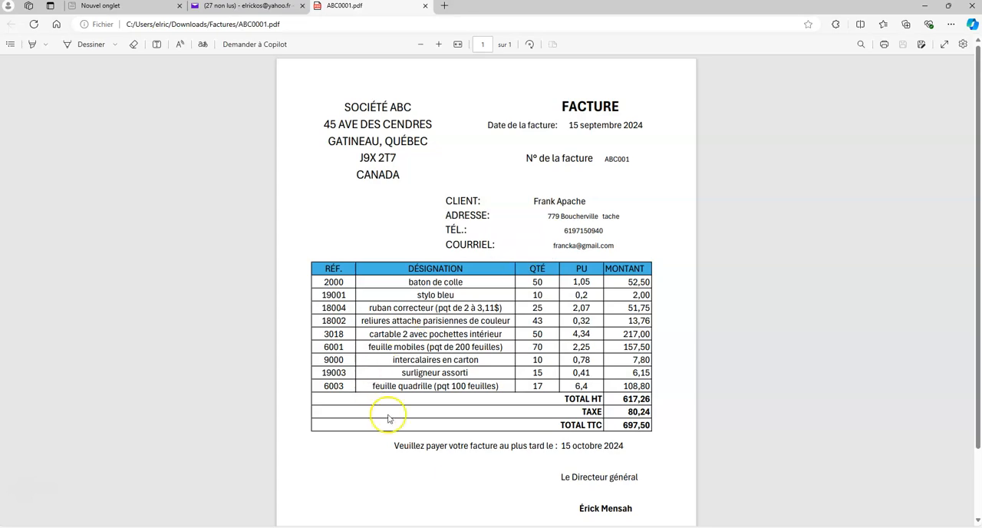
pyautogui.click(714, 485)
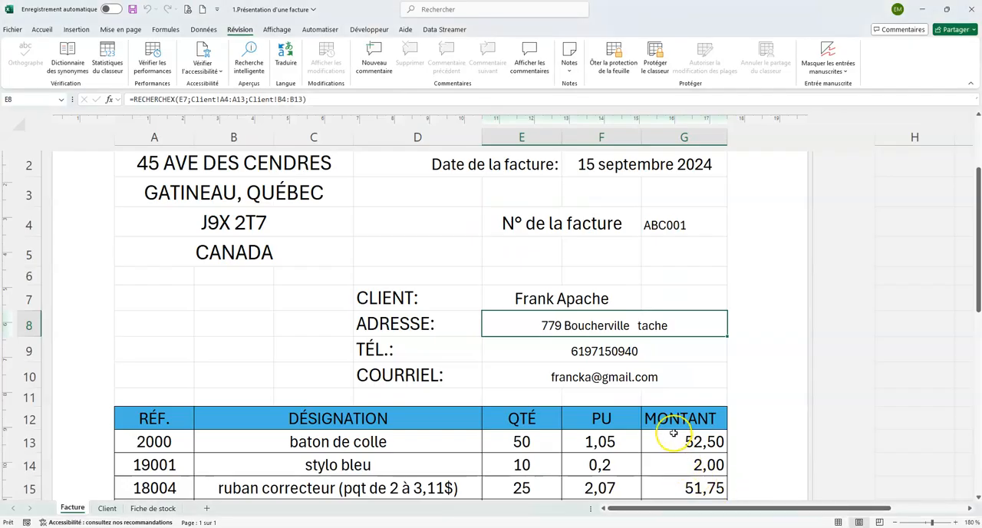